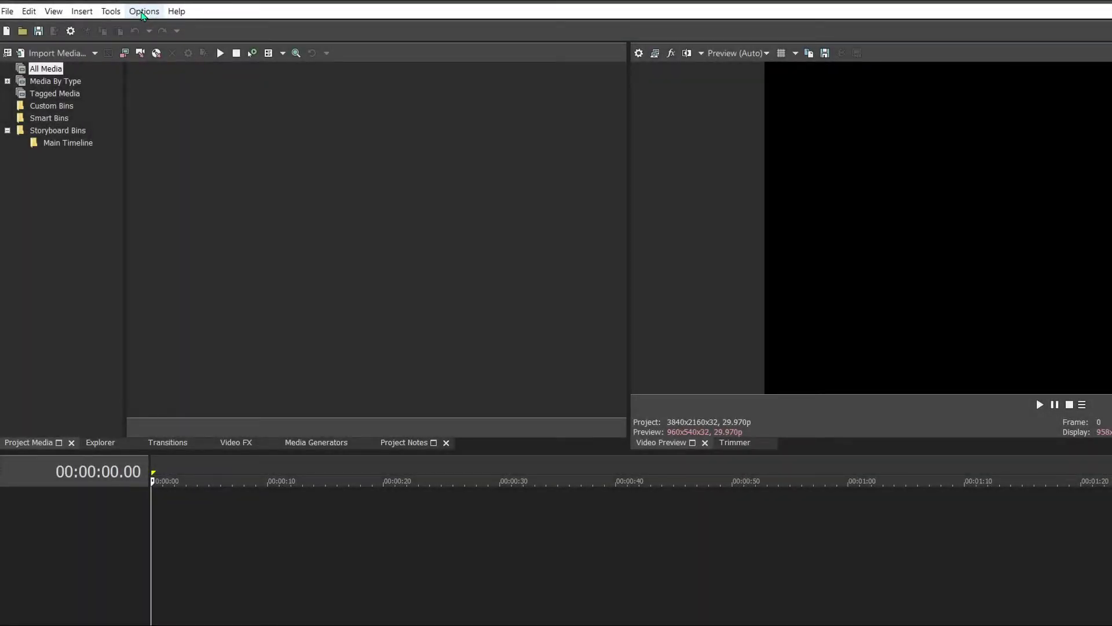
# - Open the Options menu in the VEGAS Pro menu bar
pyautogui.click(142, 13)
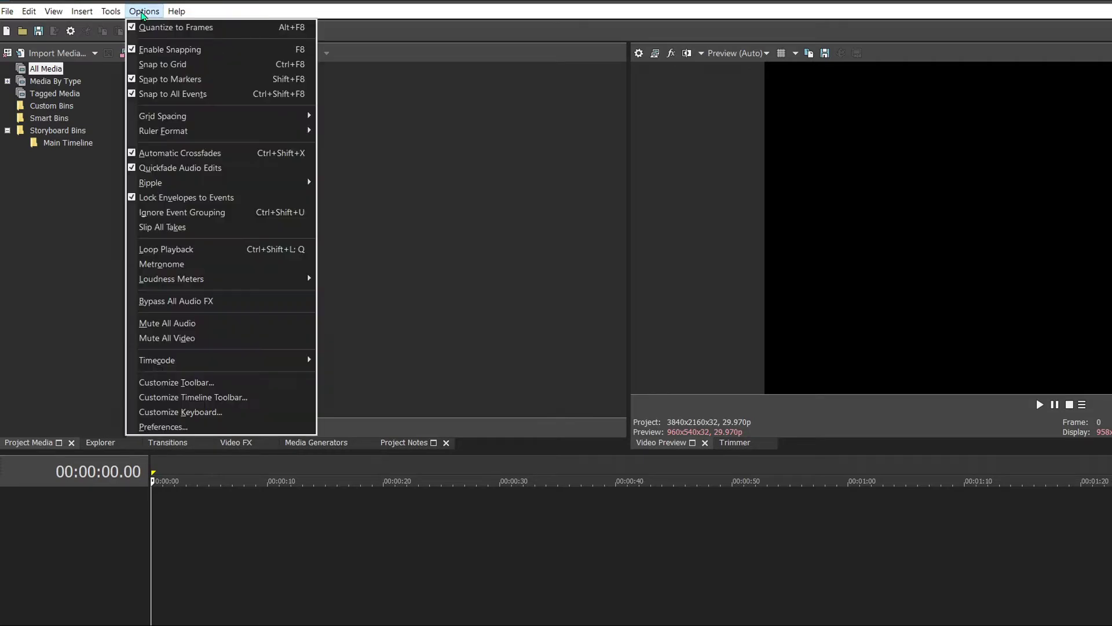
# - Set Dynamic RAM Preview max to 3200 MB in the Video preferences
pyautogui.click(193, 430)
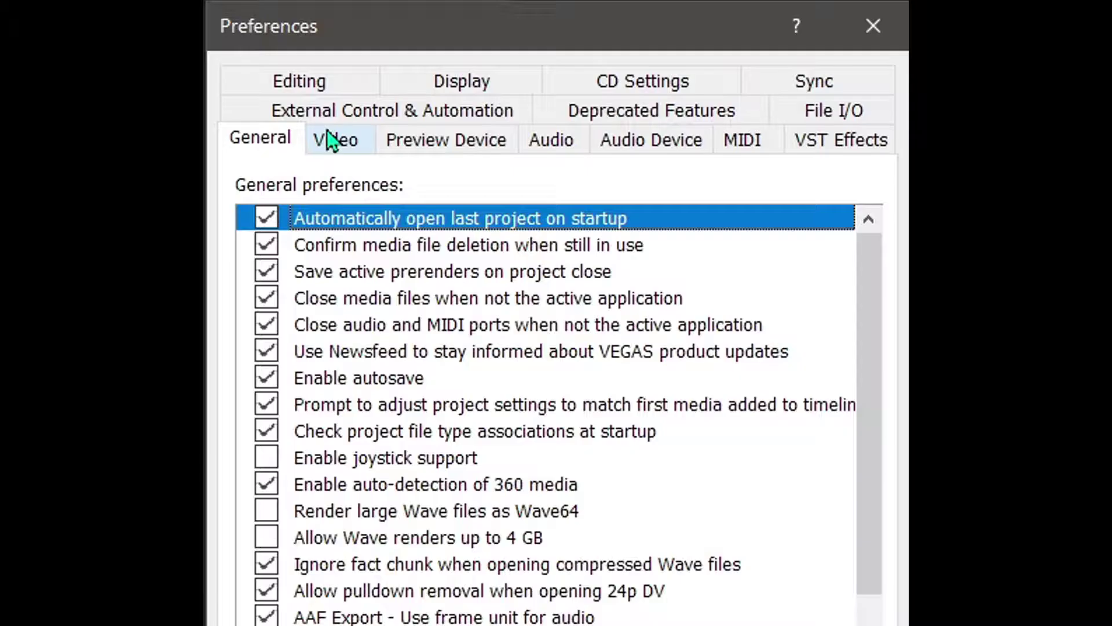
pyautogui.click(684, 161)
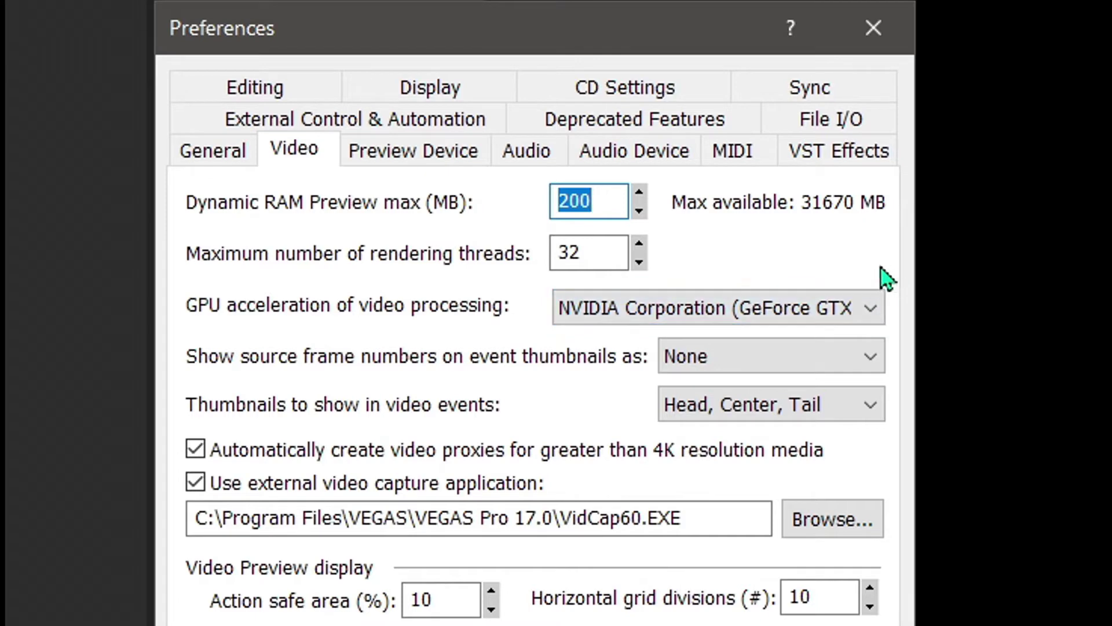
pyautogui.write('3200')
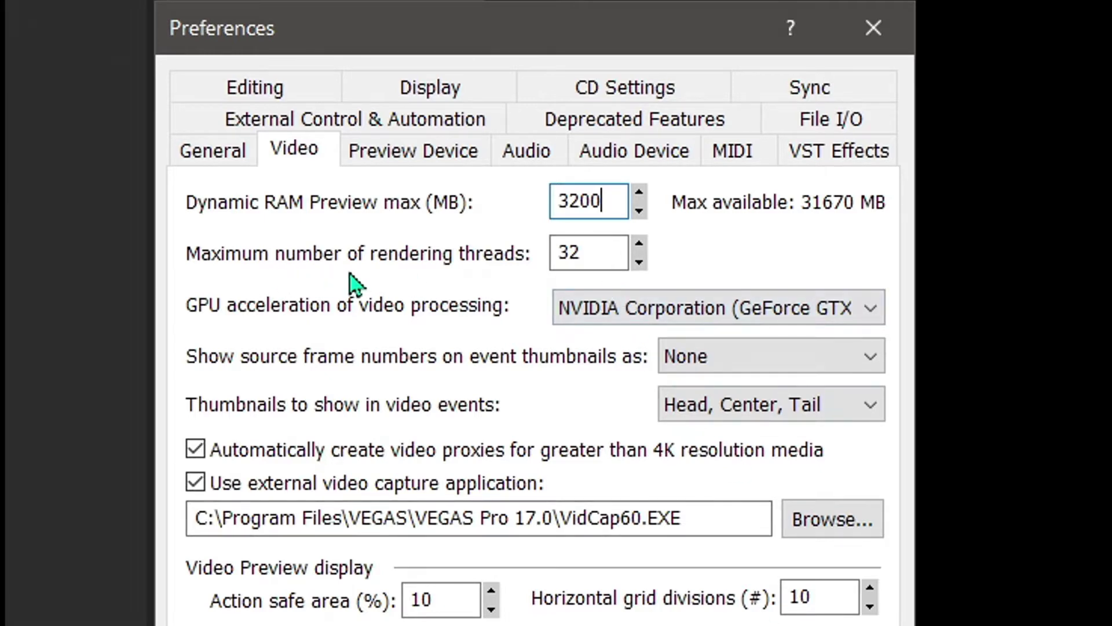
pyautogui.doubleClick(587, 255)
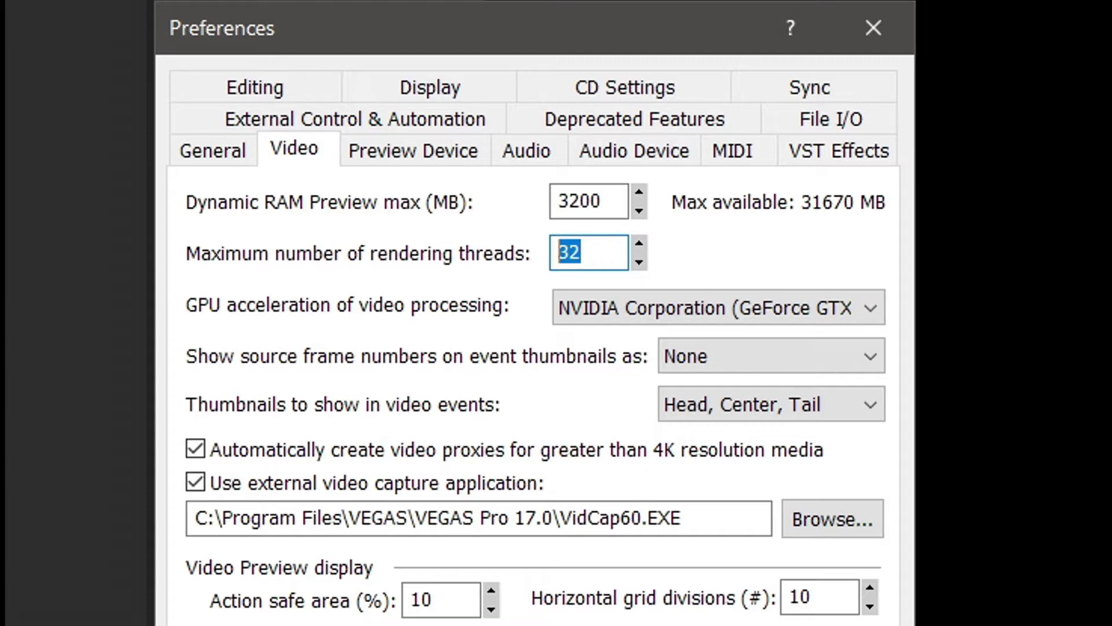
# - Set the maximum number of rendering threads to 8
pyautogui.write('16')
pyautogui.press('BackSpace')
pyautogui.press('BackSpace')
pyautogui.write('8')
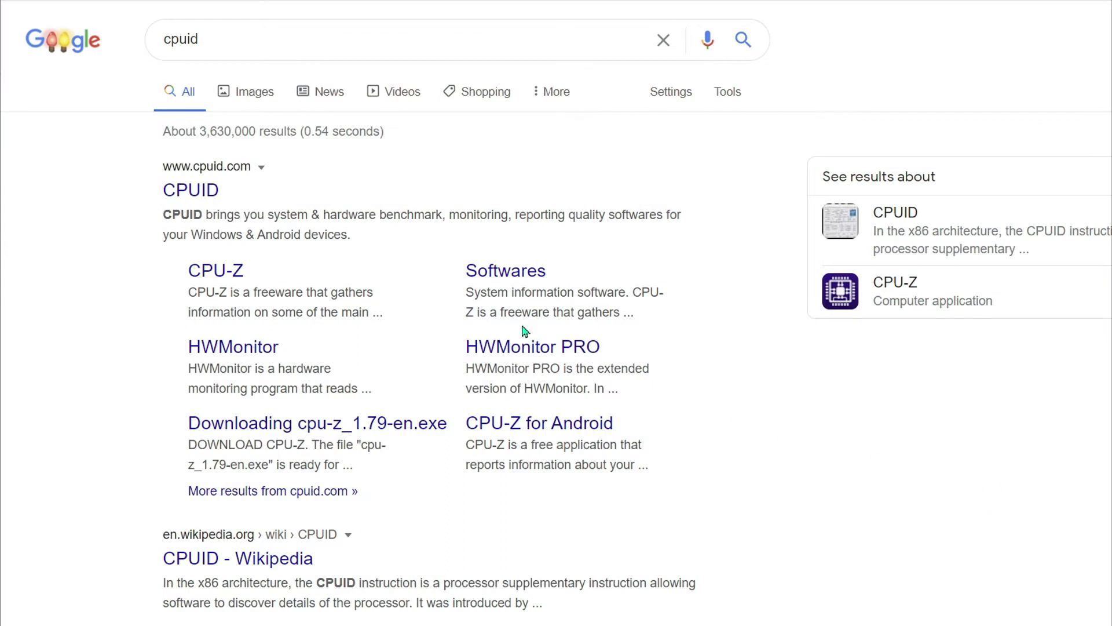
# - Open the CPUID site's CPU-Z page, scroll to Classic Versions, and bring up the Start menu
pyautogui.click(184, 193)
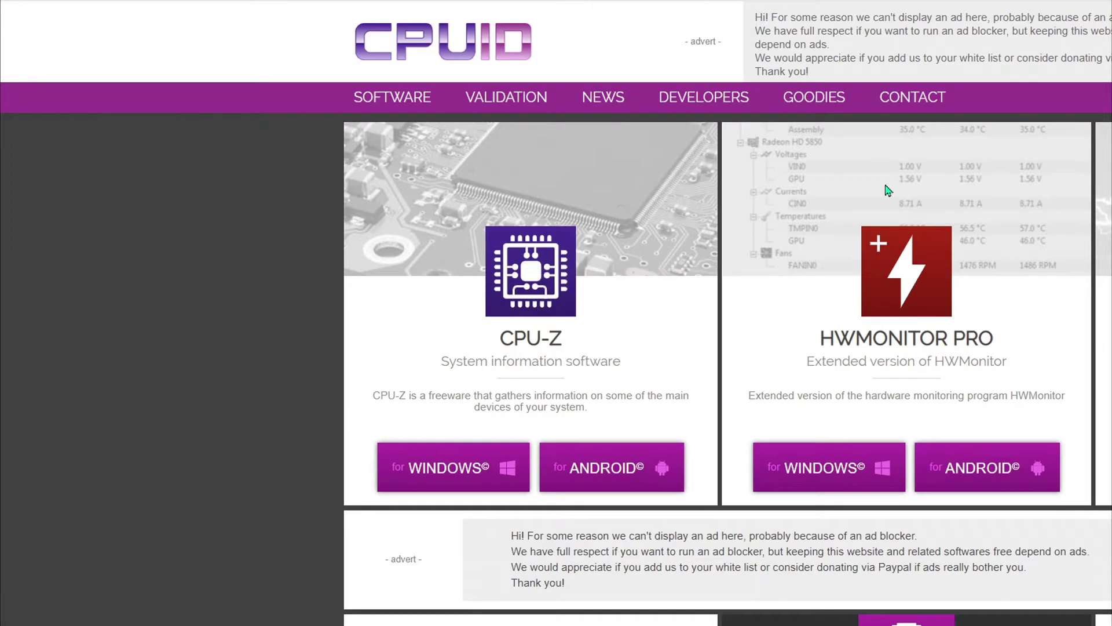
pyautogui.click(641, 311)
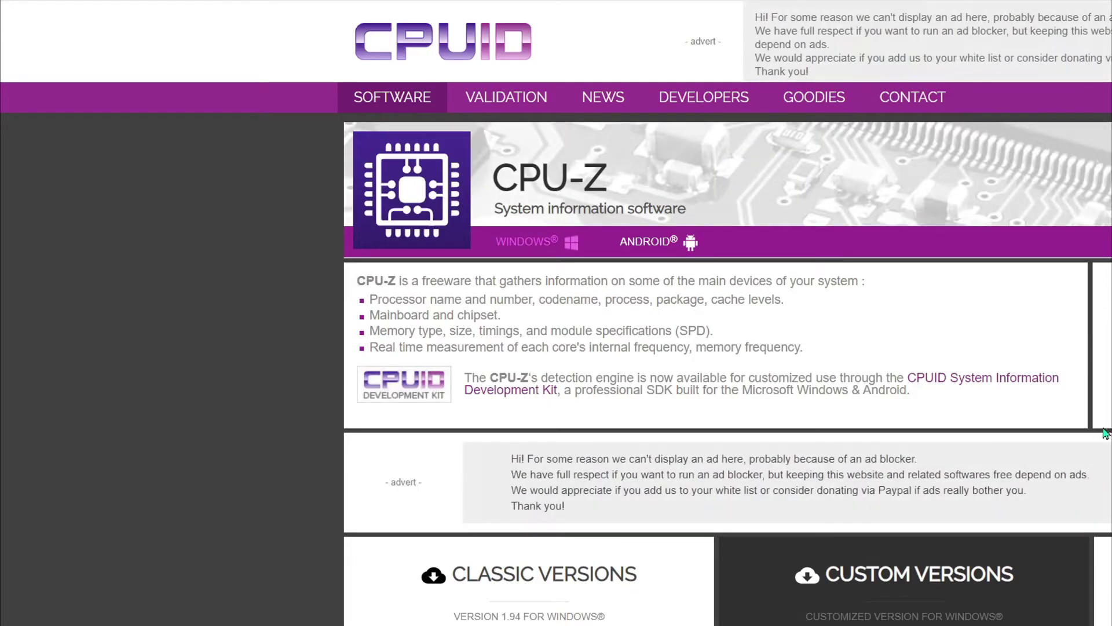
pyautogui.scroll(-6, 562, 431)
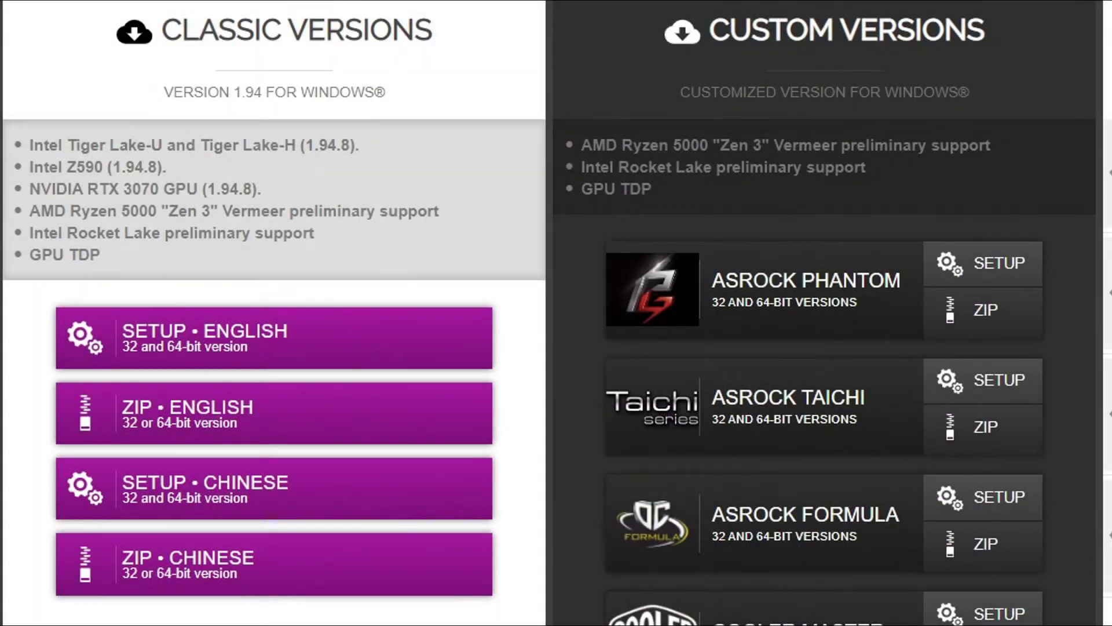
pyautogui.press('super')
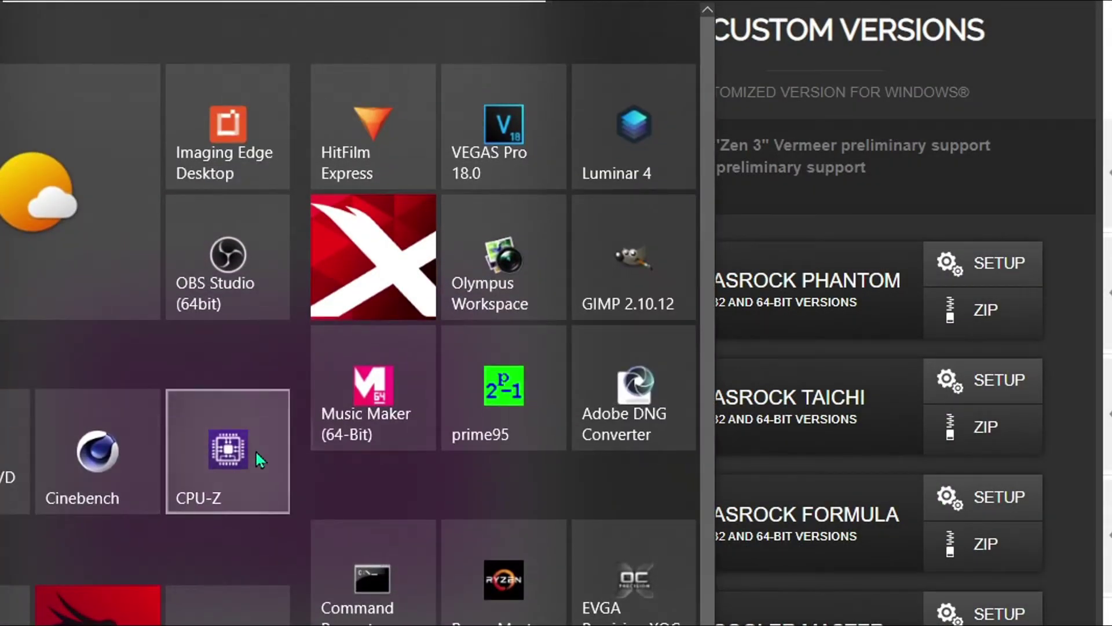
# - Launch CPU-Z from its Start menu tile
pyautogui.click(255, 450)
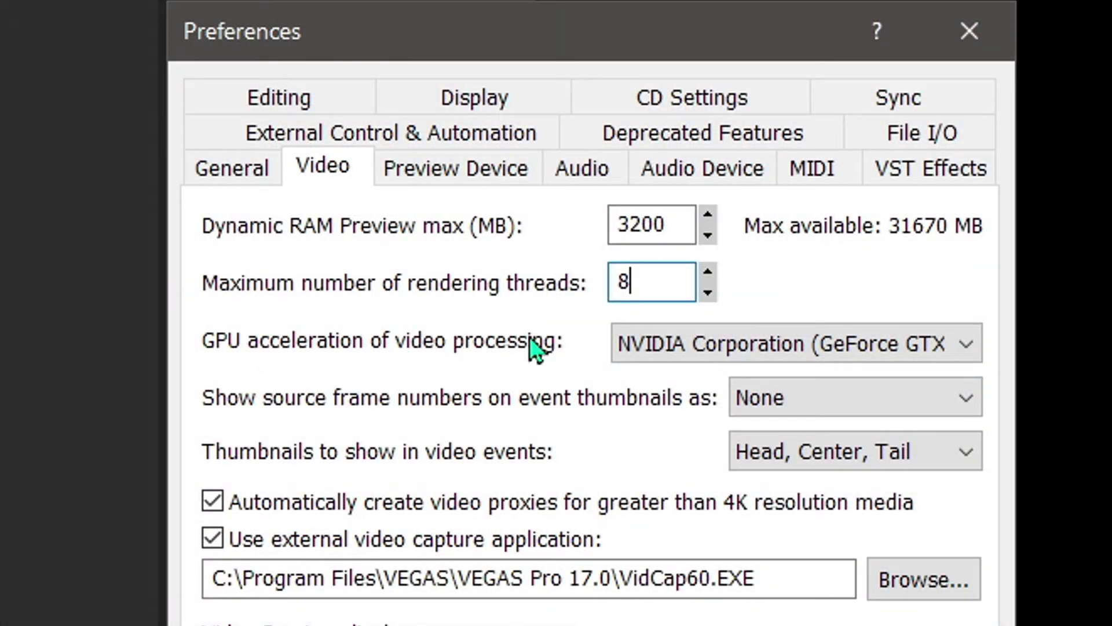
# - Keep NVIDIA GeForce GTX 1070 for GPU acceleration and apply the preferences
pyautogui.click(681, 344)
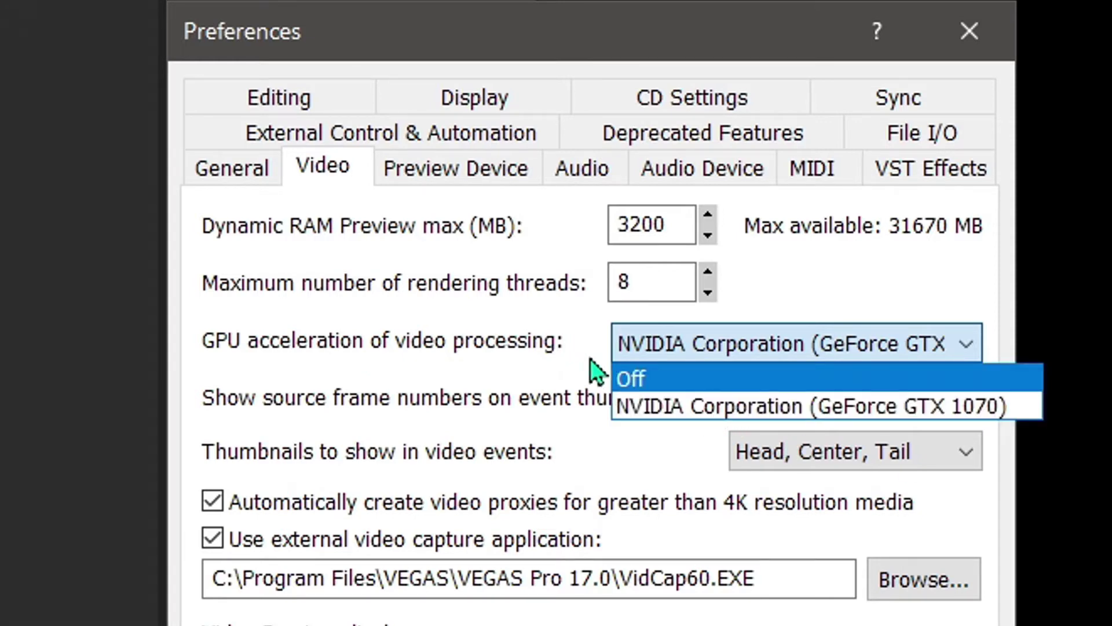
pyautogui.click(816, 406)
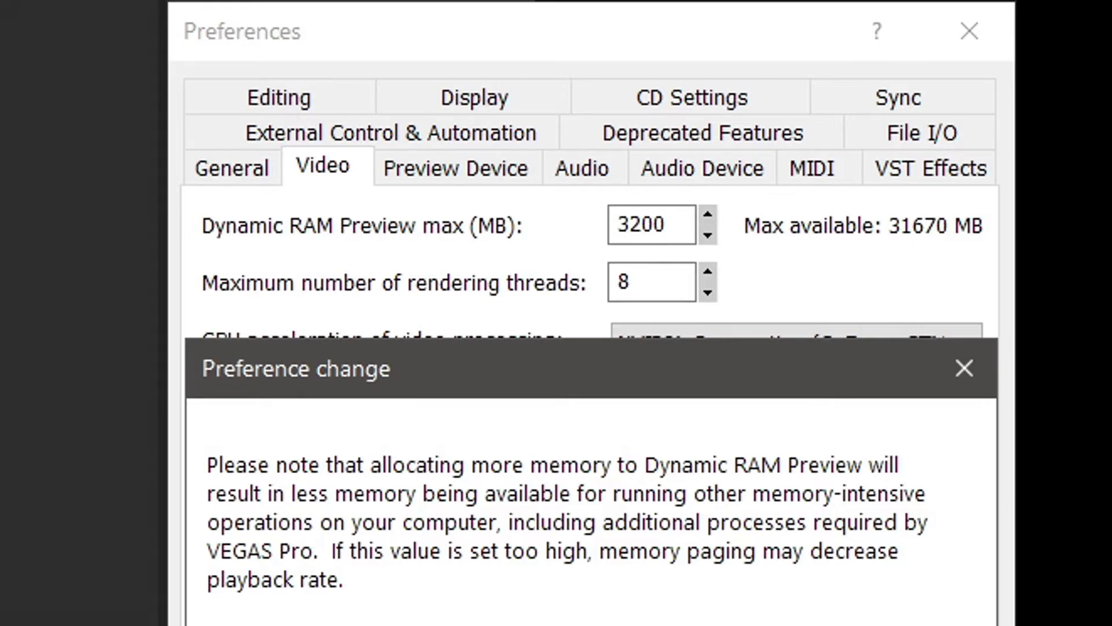
pyautogui.click(790, 458)
# - View the Deprecated Features page, then change the Google search to 'download apple quicktime'
pyautogui.click(672, 139)
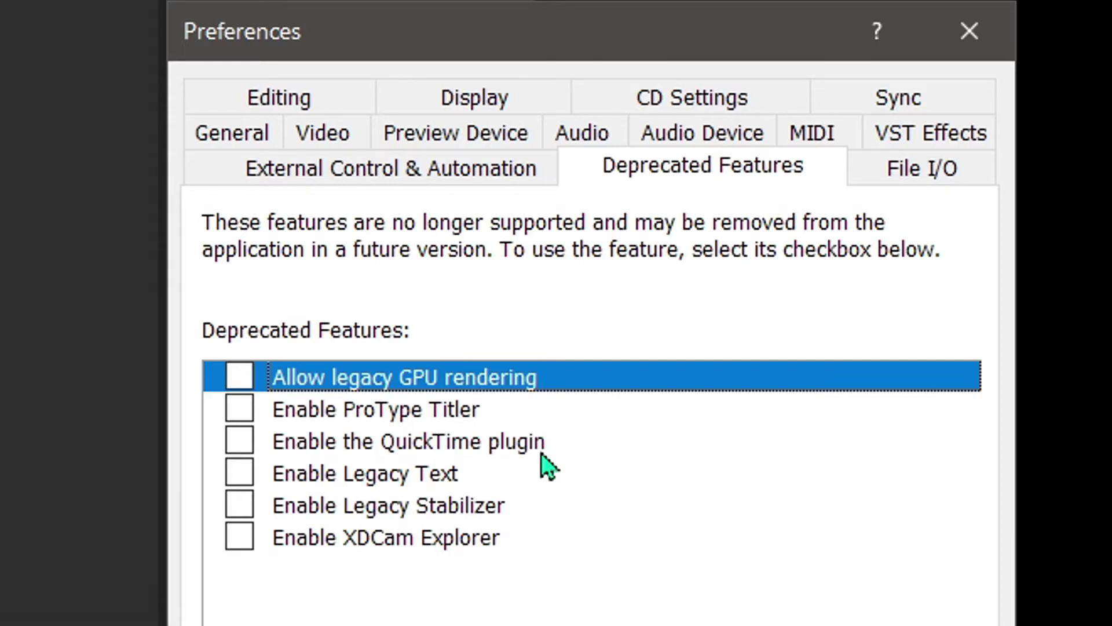
pyautogui.moveTo(211, 31); pyautogui.dragTo(481, 31)
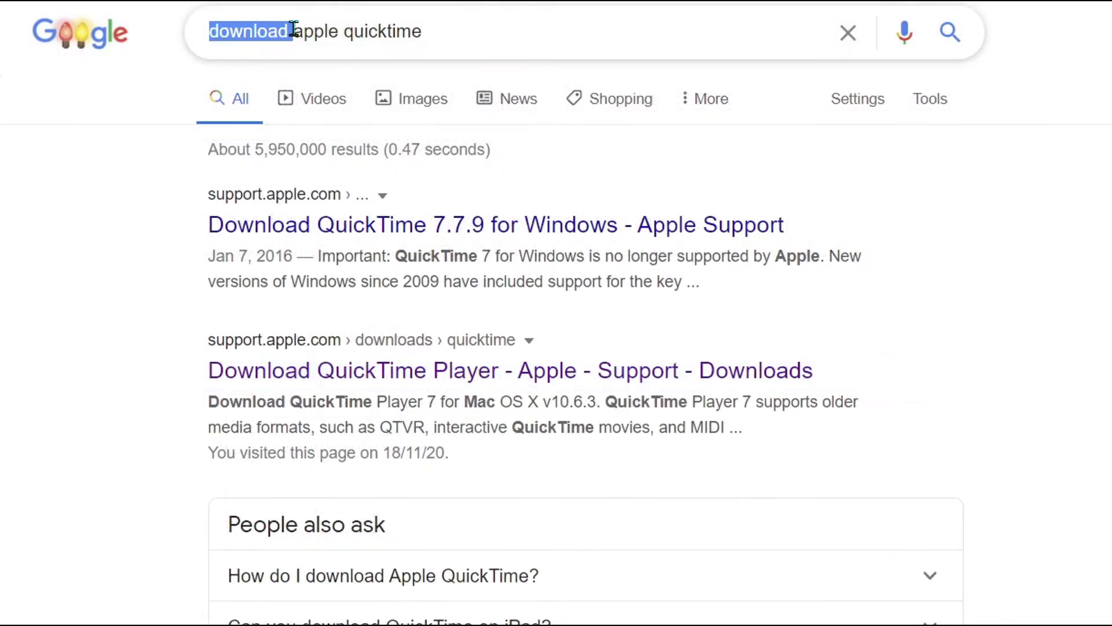
pyautogui.click(301, 30)
pyautogui.click(341, 30)
pyautogui.click(1043, 174)
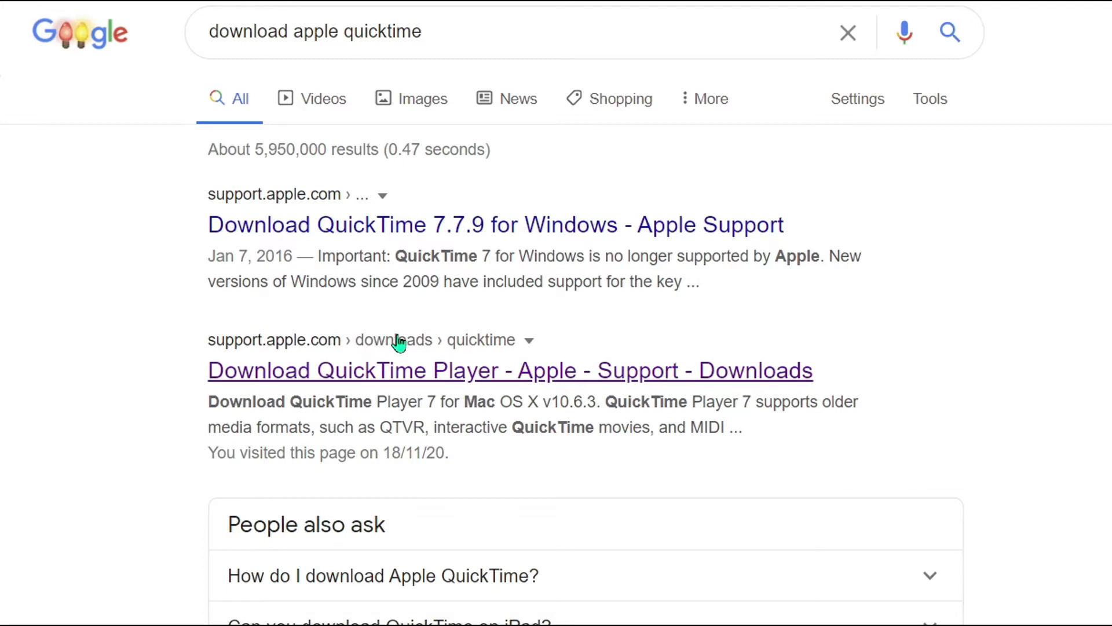
# - Open Apple Support's QuickTime 7.7.9 for Windows download page and scroll through it
pyautogui.click(314, 373)
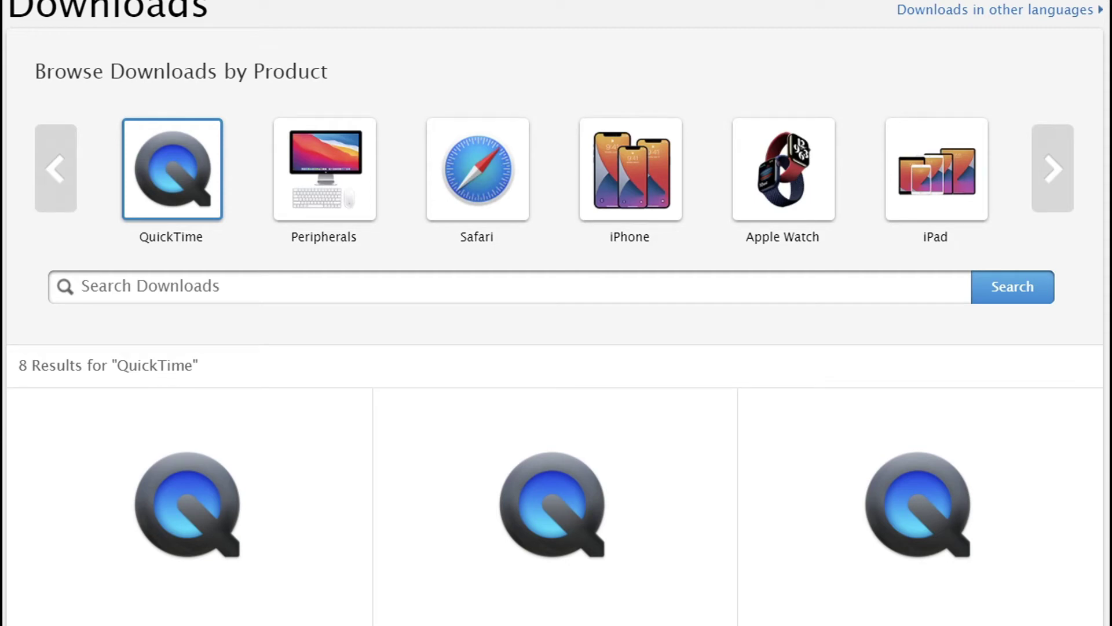
pyautogui.scroll(-4, 556, 313)
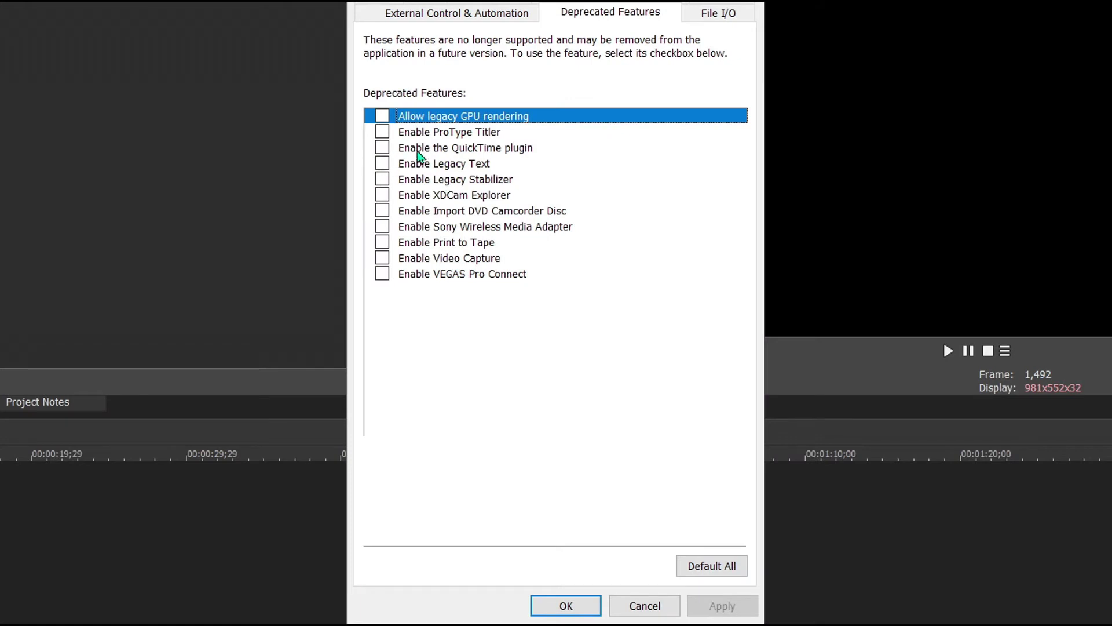
# - Enable the QuickTime plugin, apply, acknowledge the restart notice, and close Preferences with OK
pyautogui.click(384, 149)
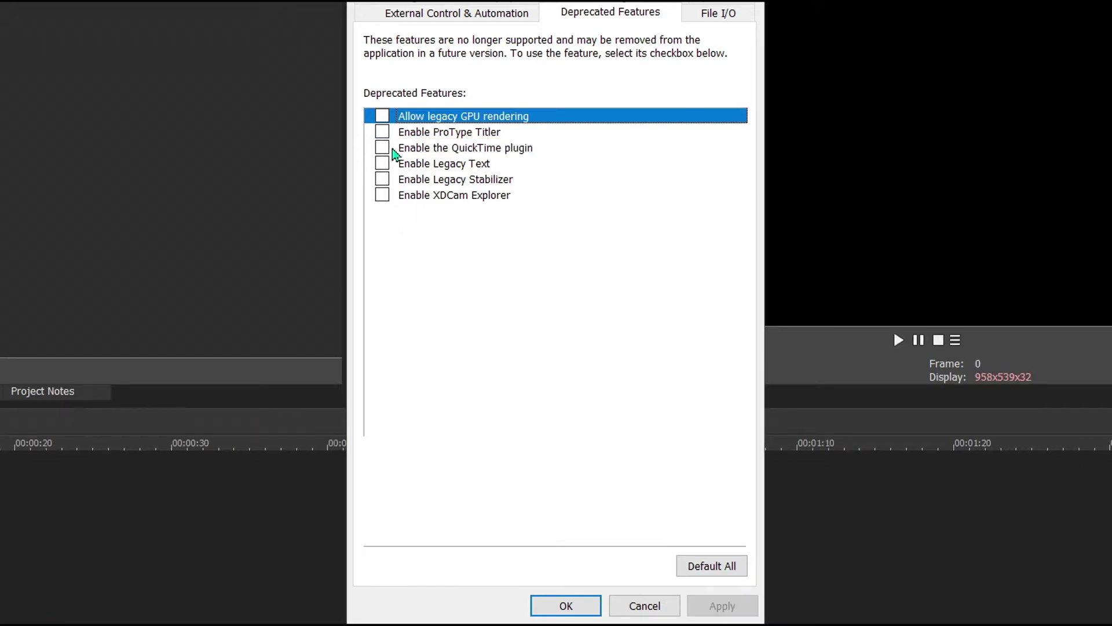
pyautogui.click(382, 152)
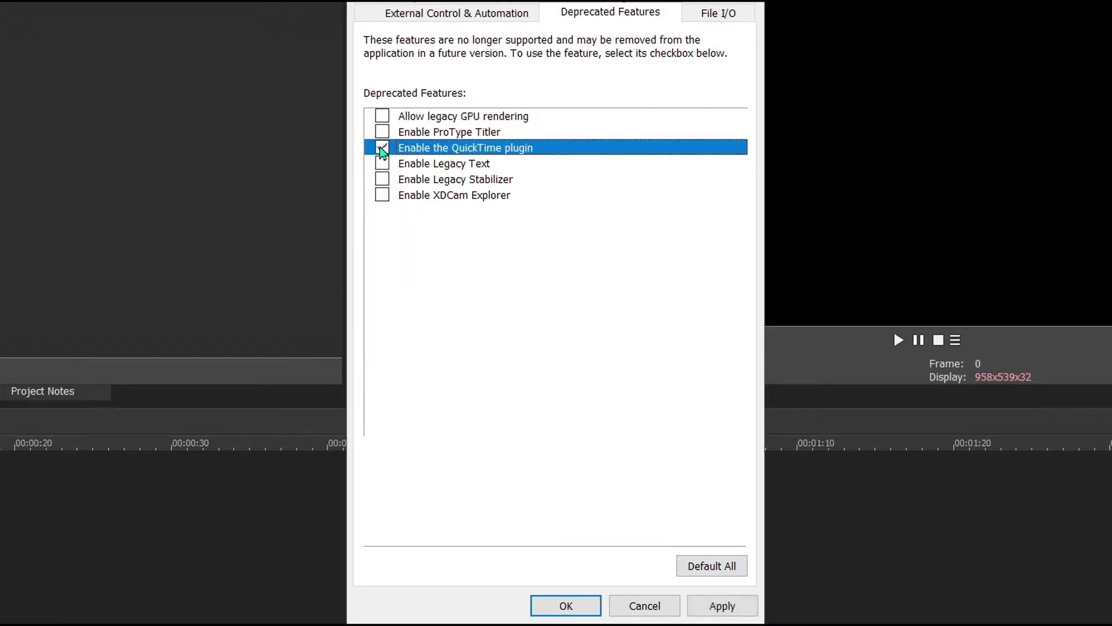
pyautogui.click(728, 610)
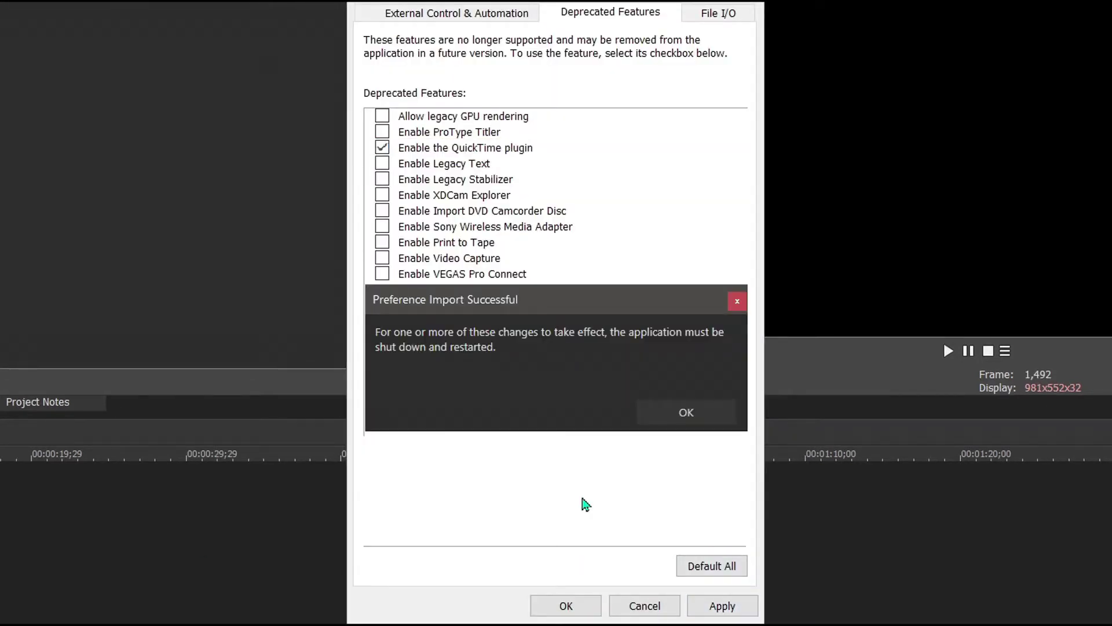
pyautogui.click(683, 406)
pyautogui.click(564, 605)
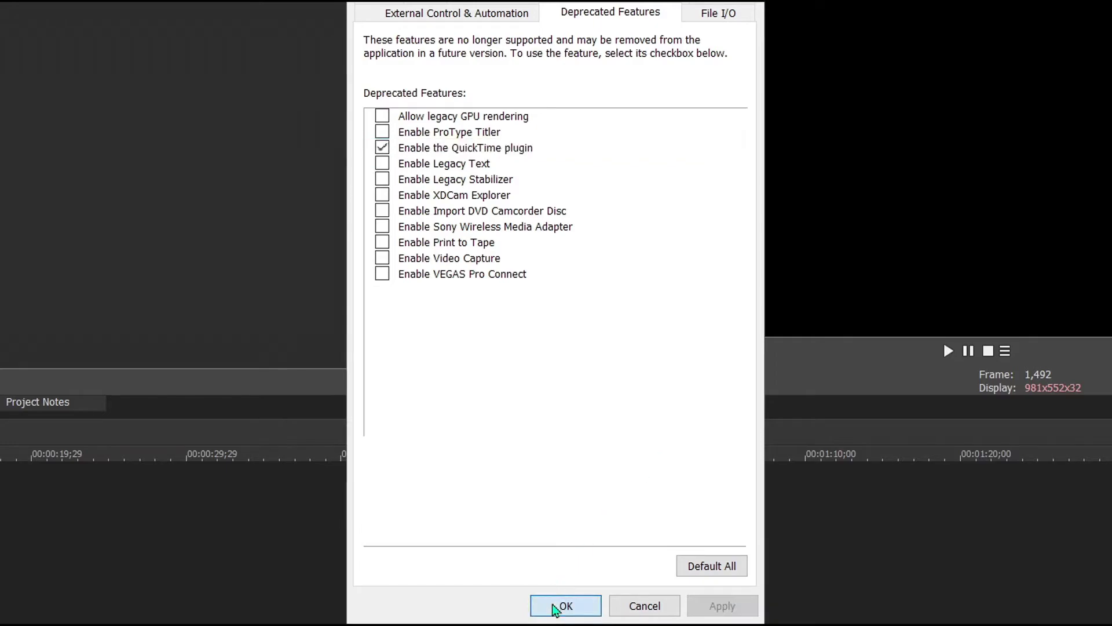
# - In the Explorer, browse into BLOCKBUSTER-Starter-Pack's 3 - BLASTS folder
pyautogui.click(82, 326)
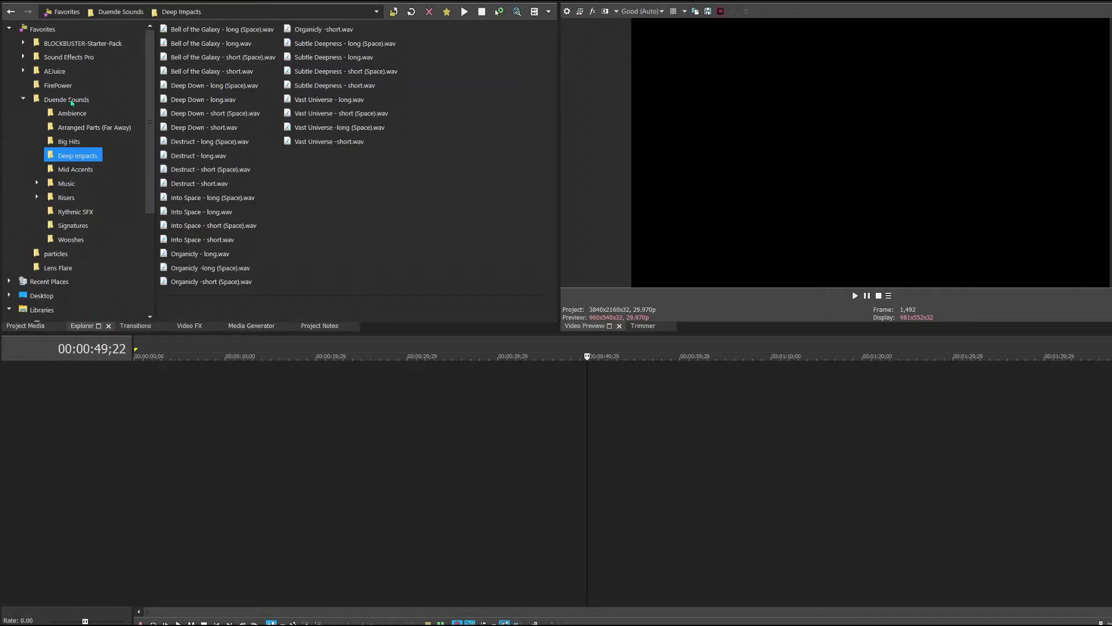
pyautogui.click(23, 99)
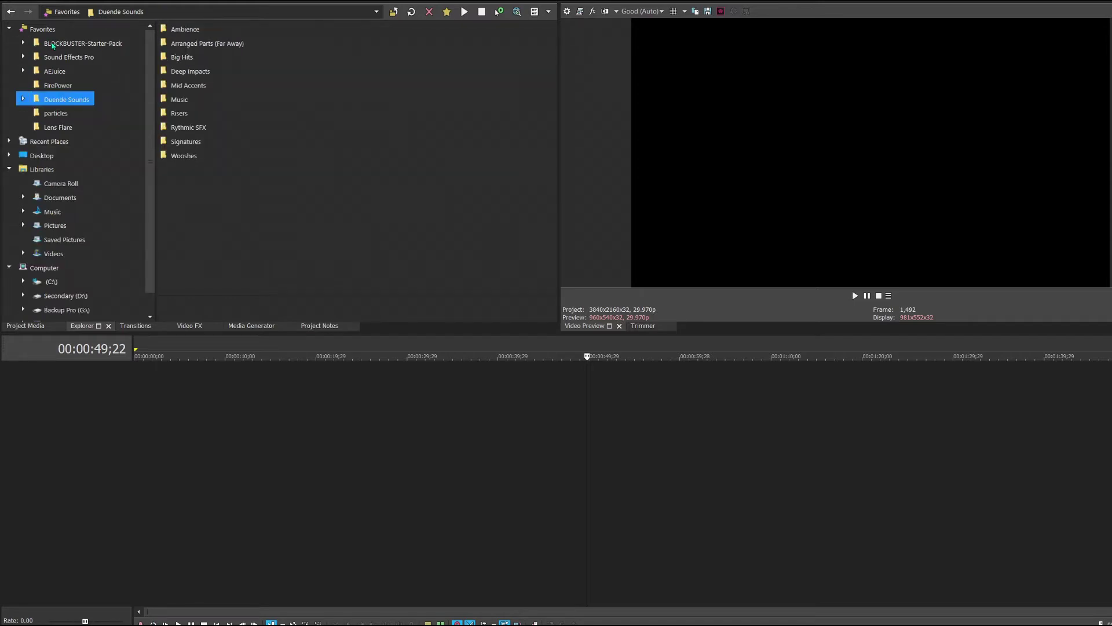
pyautogui.click(52, 44)
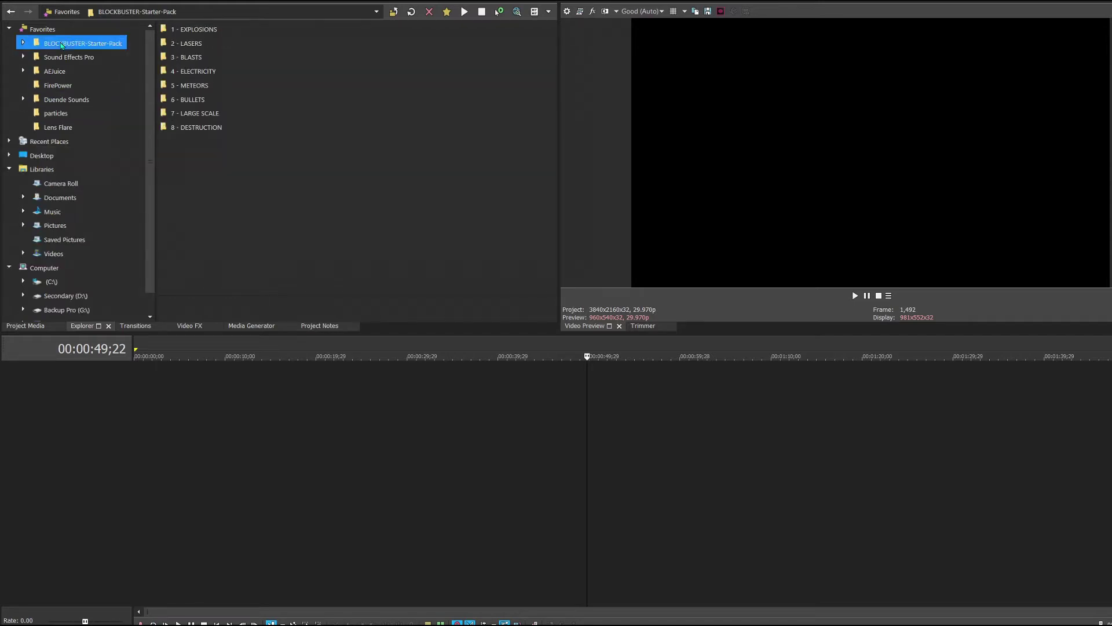
pyautogui.click(191, 59)
pyautogui.doubleClick(191, 58)
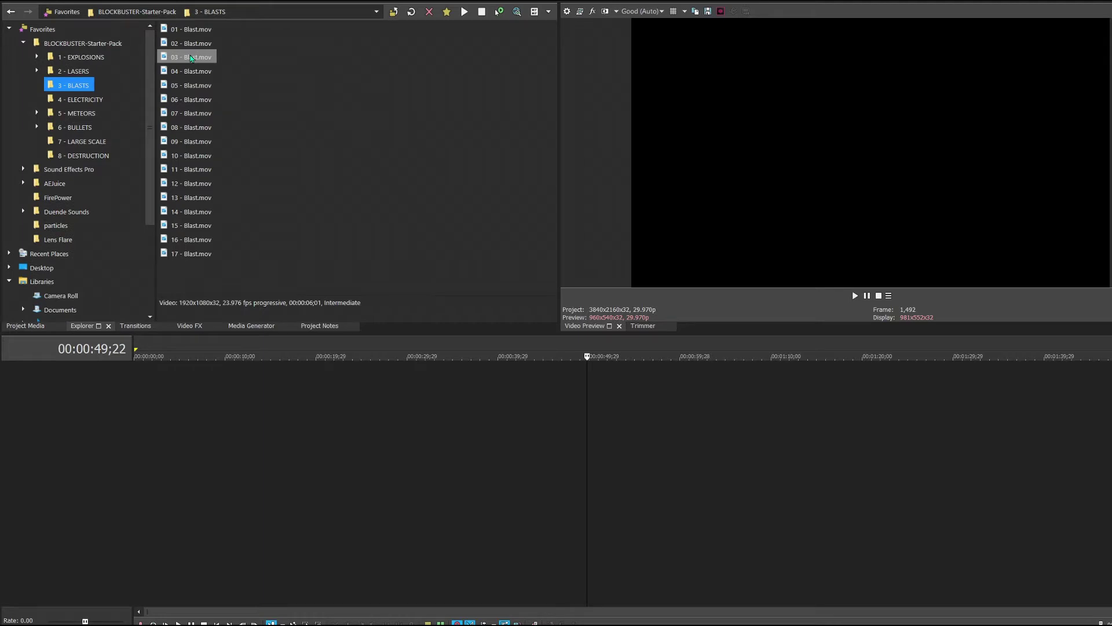
# - Preview Blast clips 03, 07, 12 and 14, then 01 - Bullets.mov from 6 - BULLETS
pyautogui.click(200, 60)
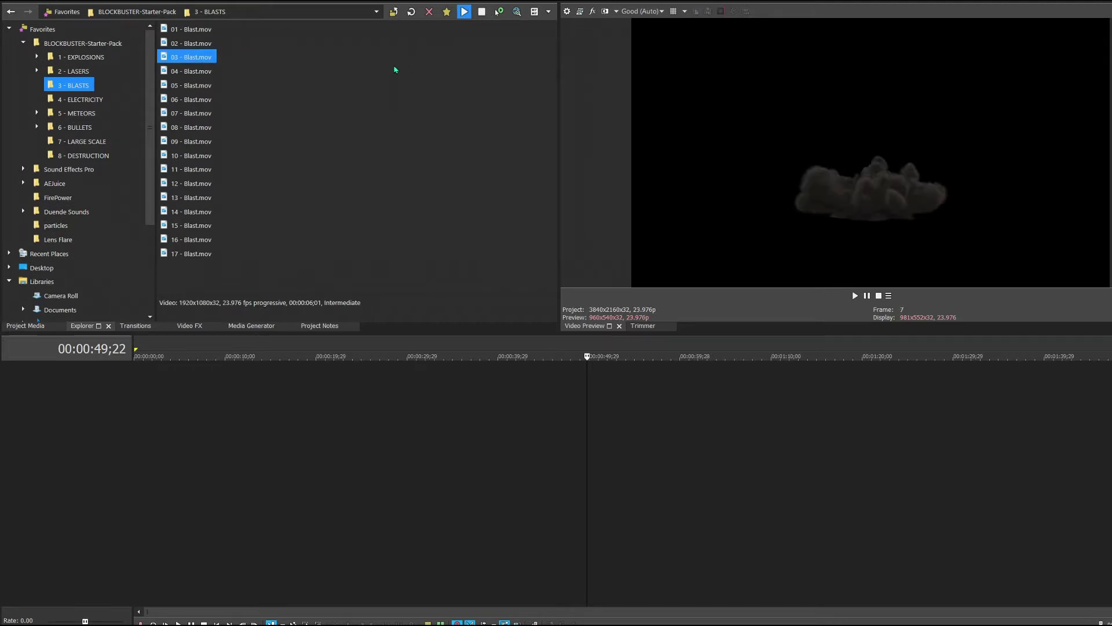
pyautogui.click(197, 114)
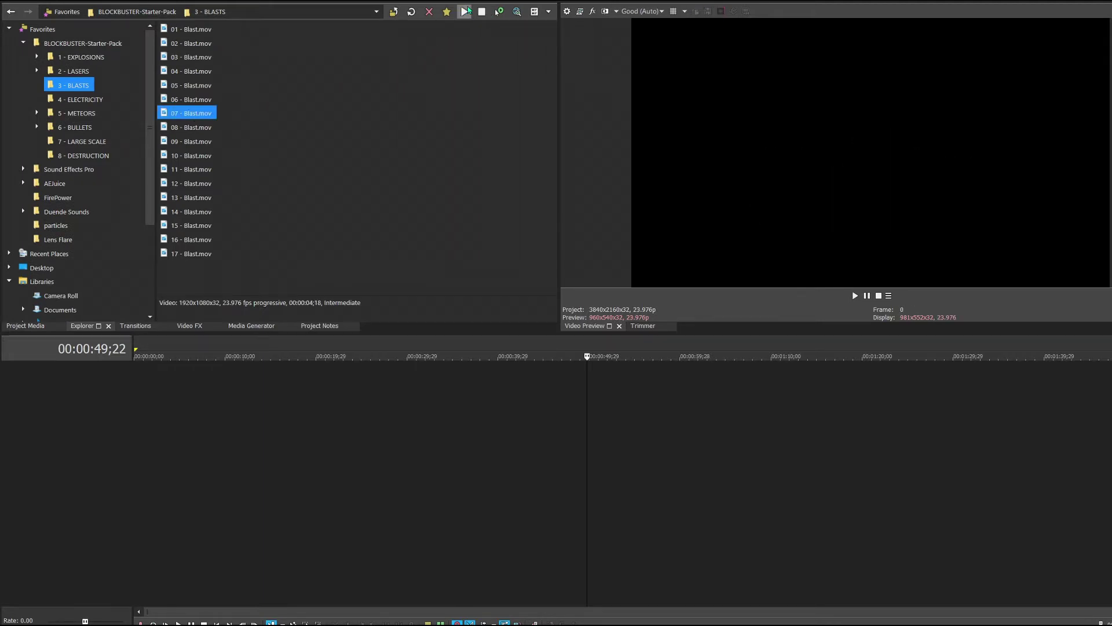
pyautogui.click(198, 183)
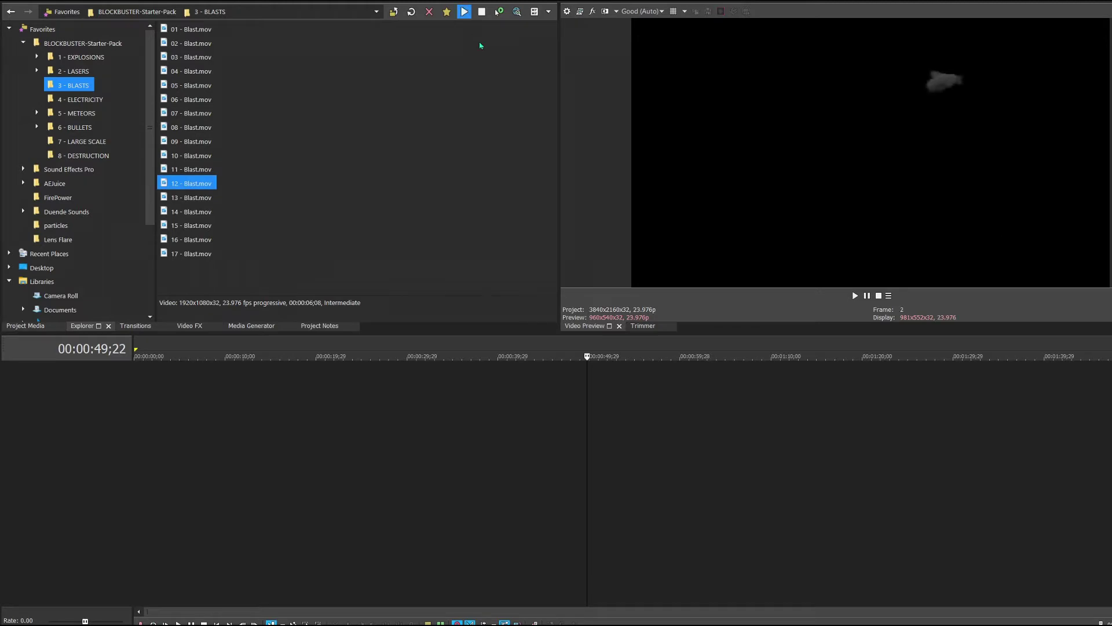
pyautogui.press('Down')
pyautogui.press('Down')
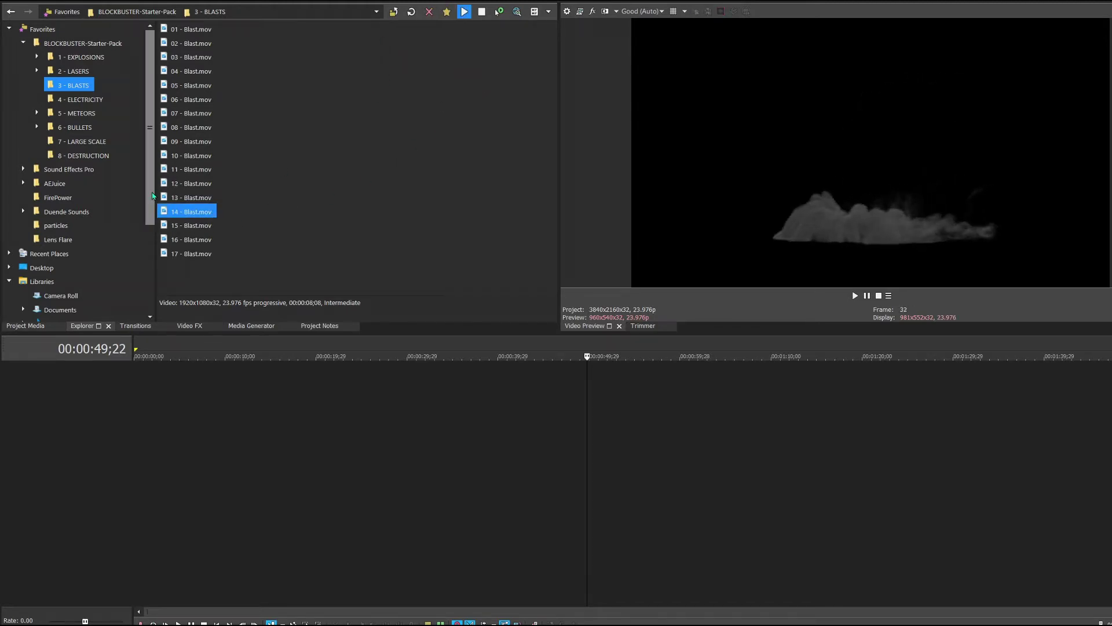
pyautogui.click(74, 127)
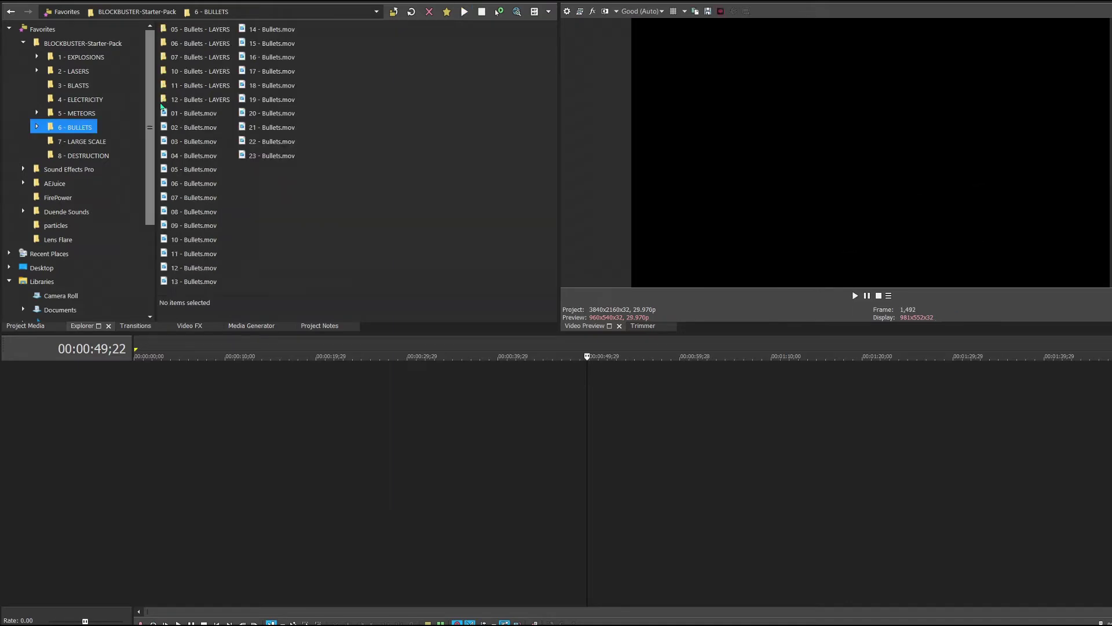
pyautogui.click(203, 115)
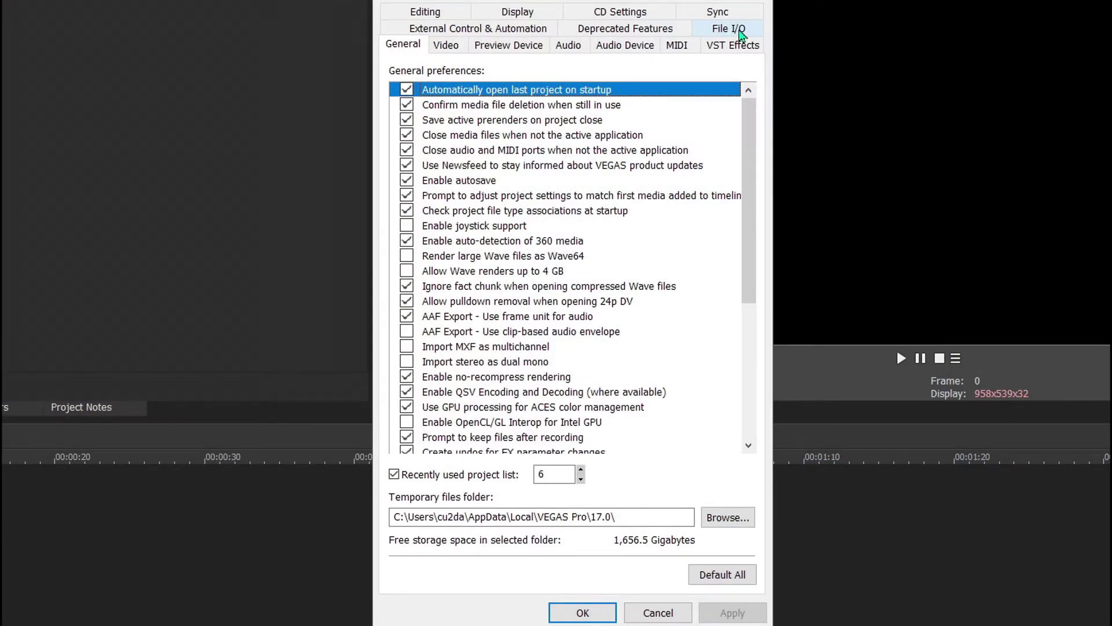
# - On the File I/O tab, uncheck legacy HEVC decoding via Intel QSV and list the hardware decoders
pyautogui.click(740, 33)
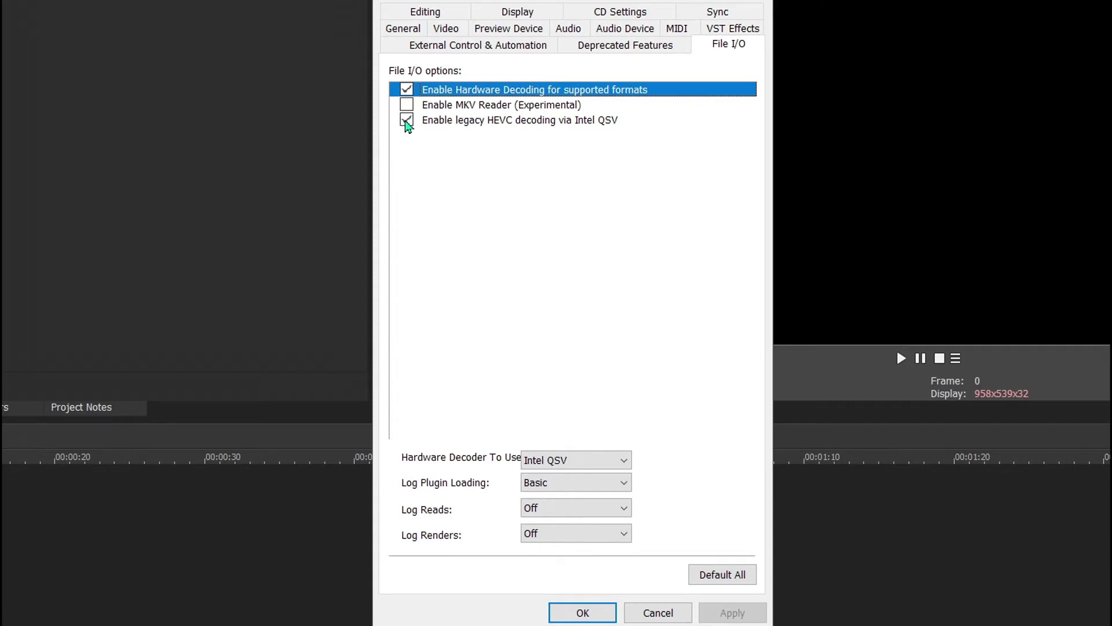
pyautogui.click(405, 123)
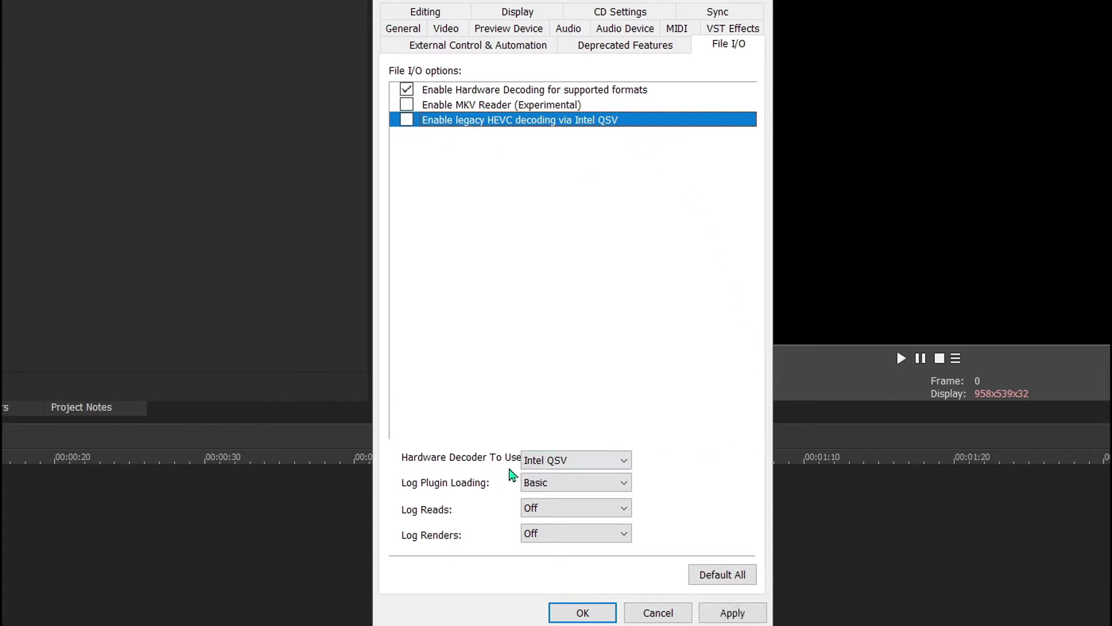
pyautogui.click(554, 461)
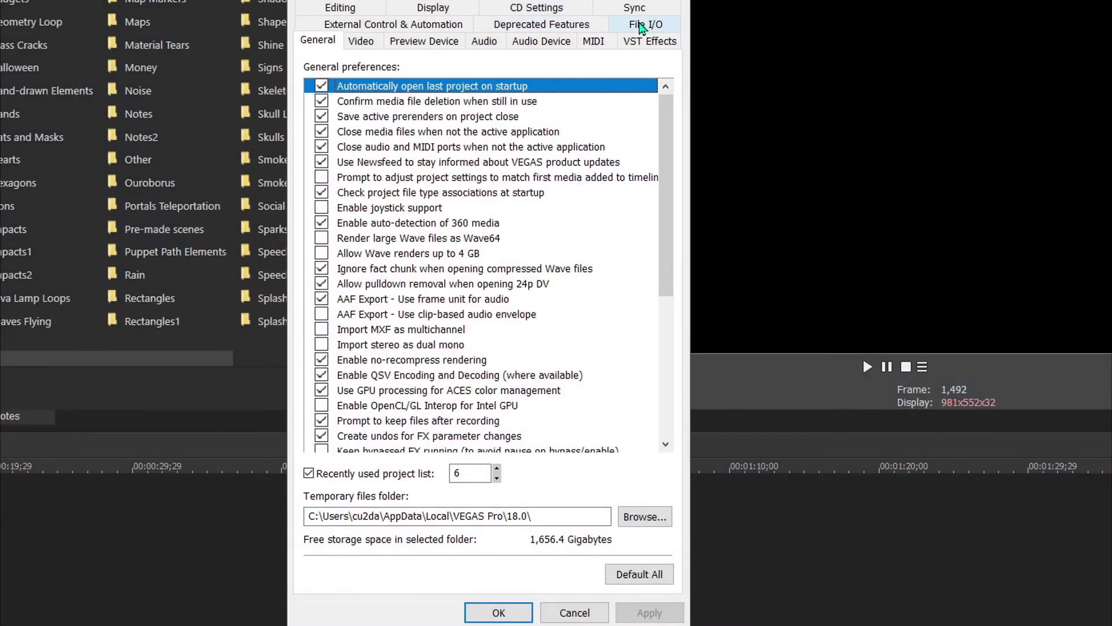
# - Enable legacy AVC and legacy HEVC decoding on the File I/O tab
pyautogui.click(644, 25)
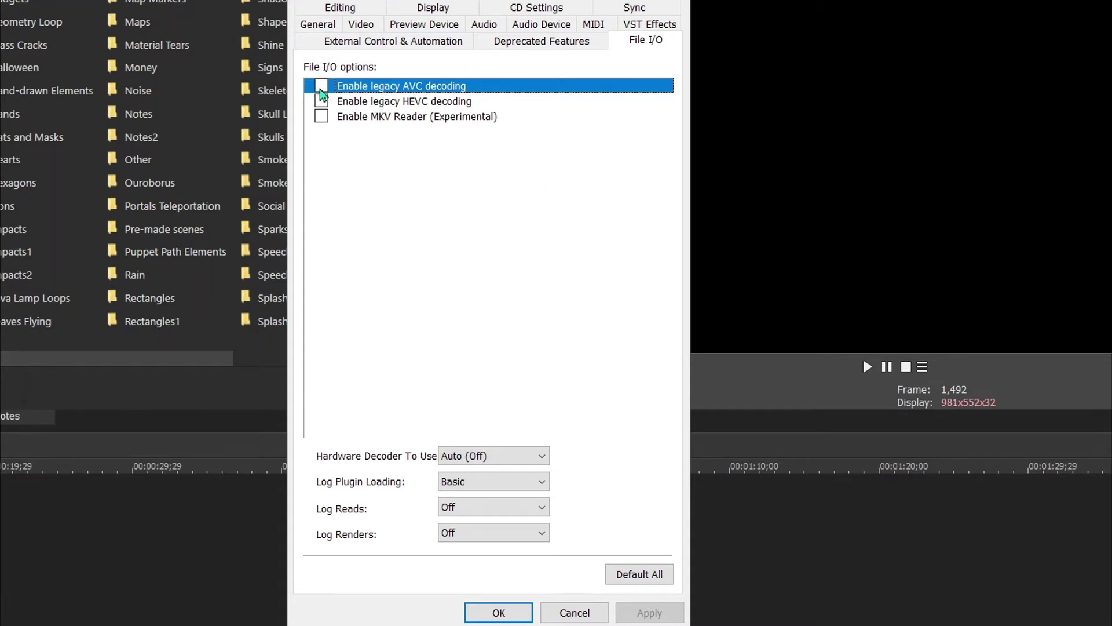
pyautogui.click(323, 86)
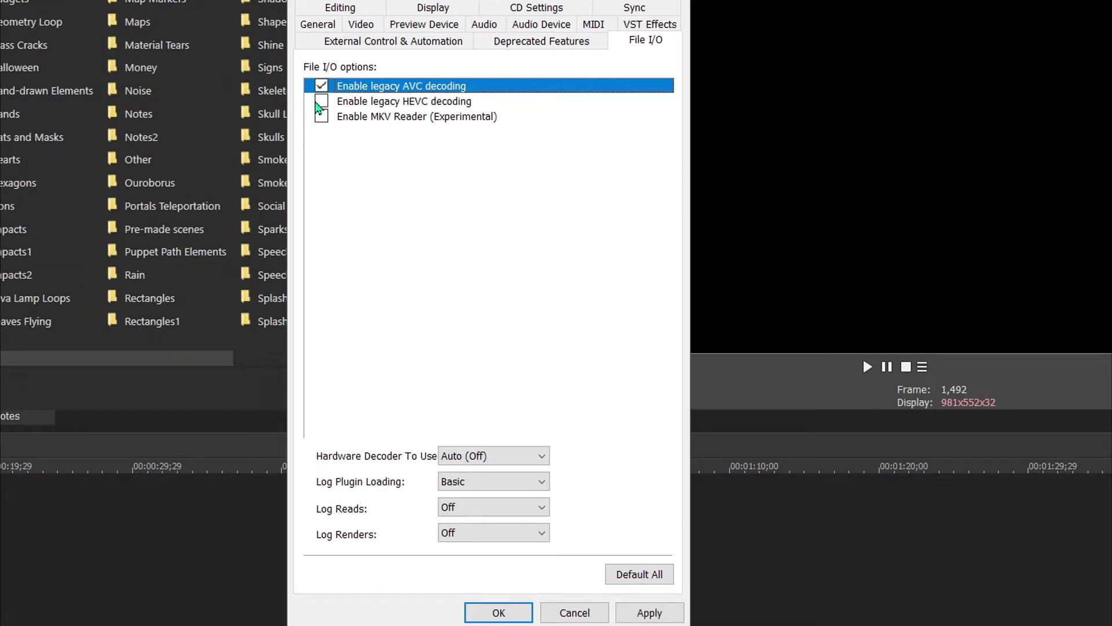
pyautogui.click(318, 103)
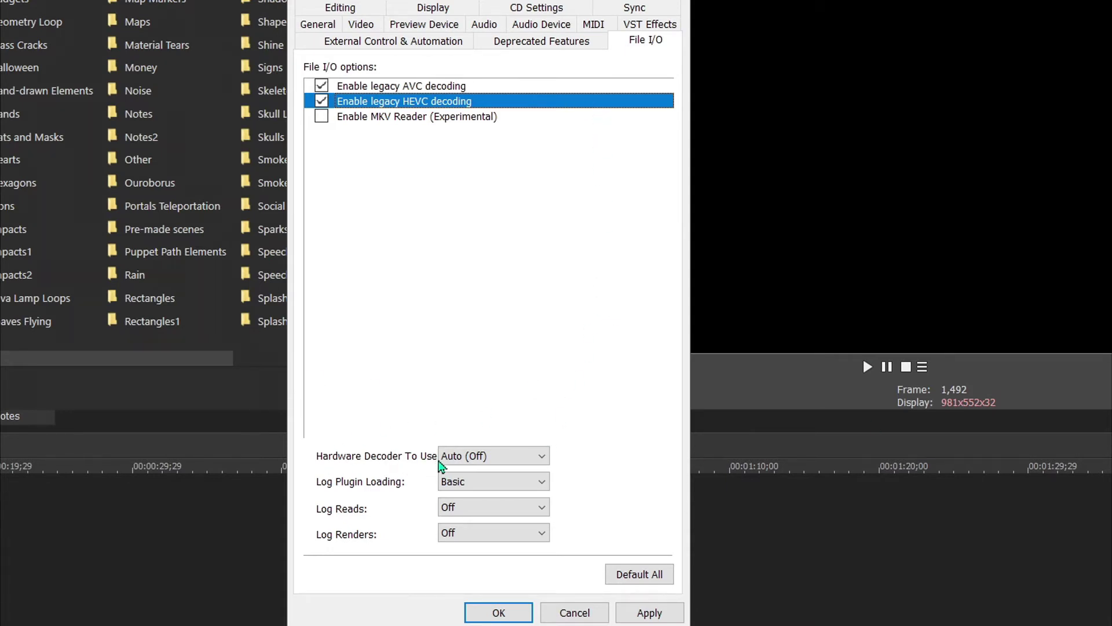
# - Keep the hardware decoder at Auto (Off), apply, acknowledge the restart notice and close Preferences
pyautogui.click(453, 458)
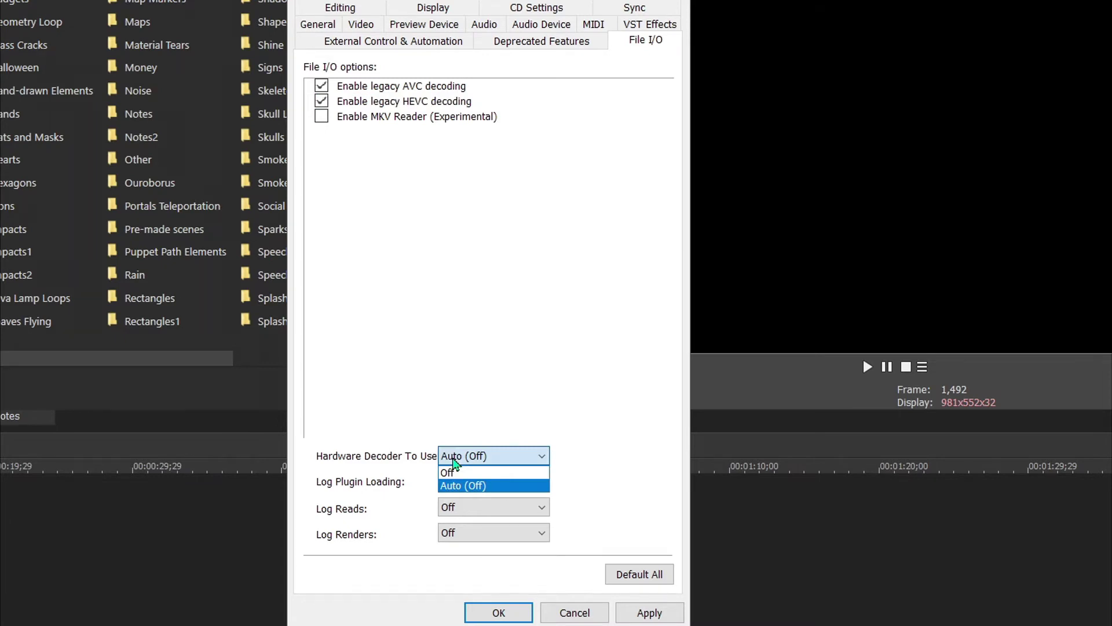
pyautogui.click(455, 463)
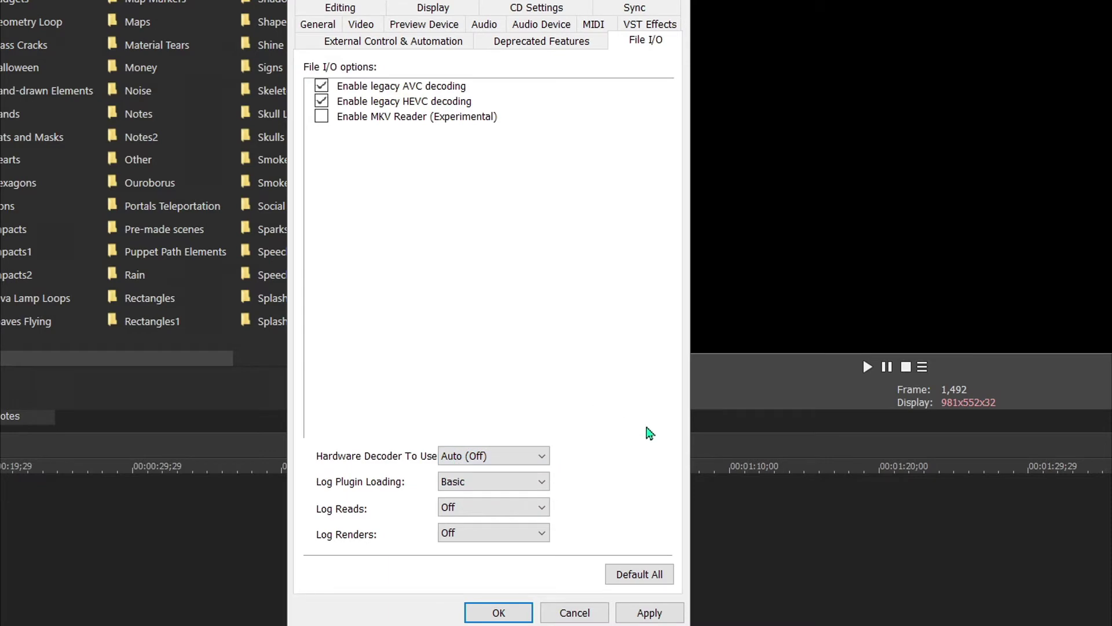
pyautogui.click(648, 611)
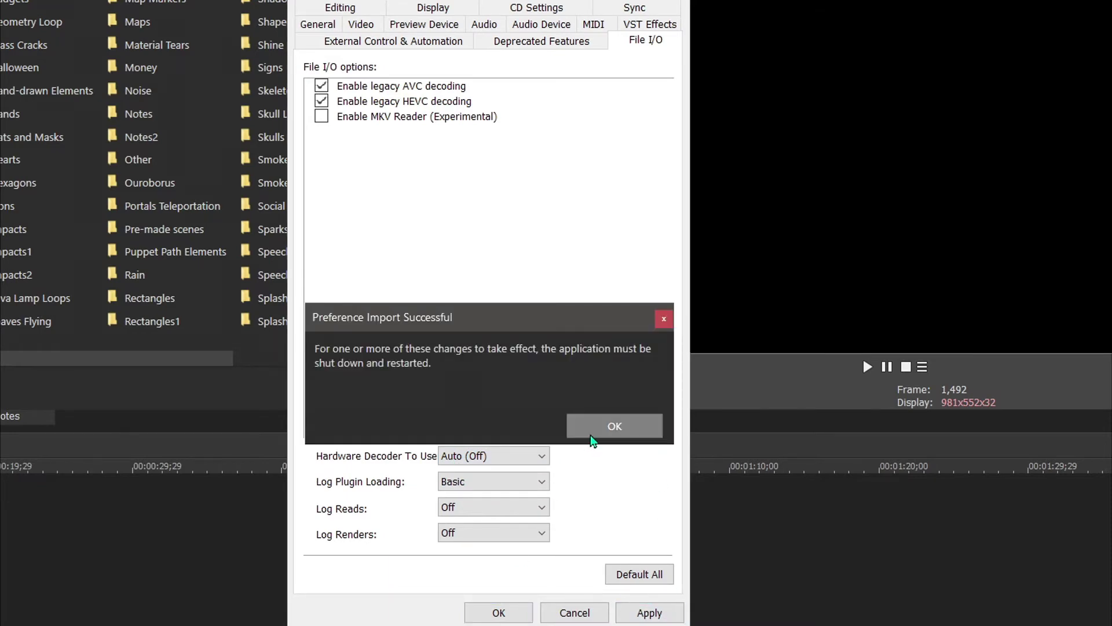
pyautogui.click(606, 430)
pyautogui.click(506, 617)
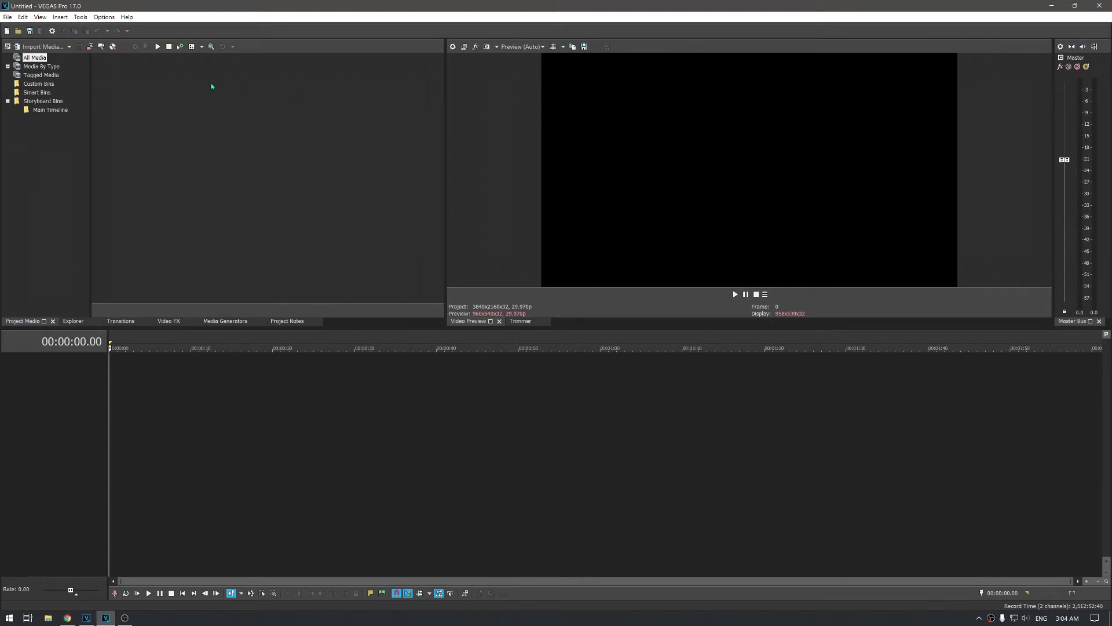
# - Open the Internal preferences from Options > Preferences, filtered to 'opencl/'
pyautogui.click(105, 17)
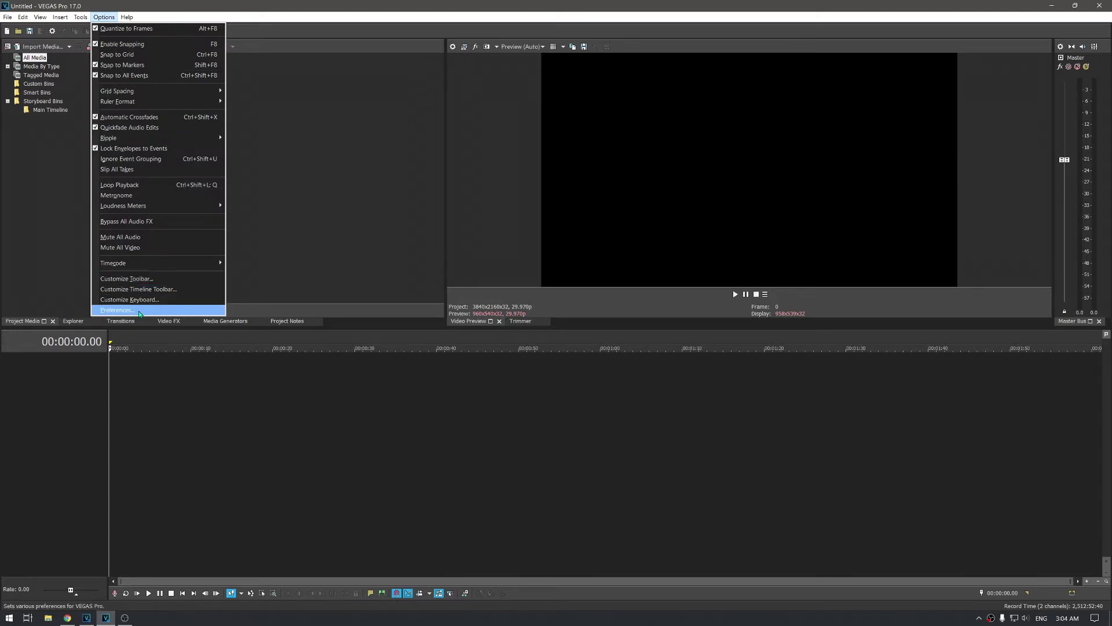
pyautogui.click(139, 311)
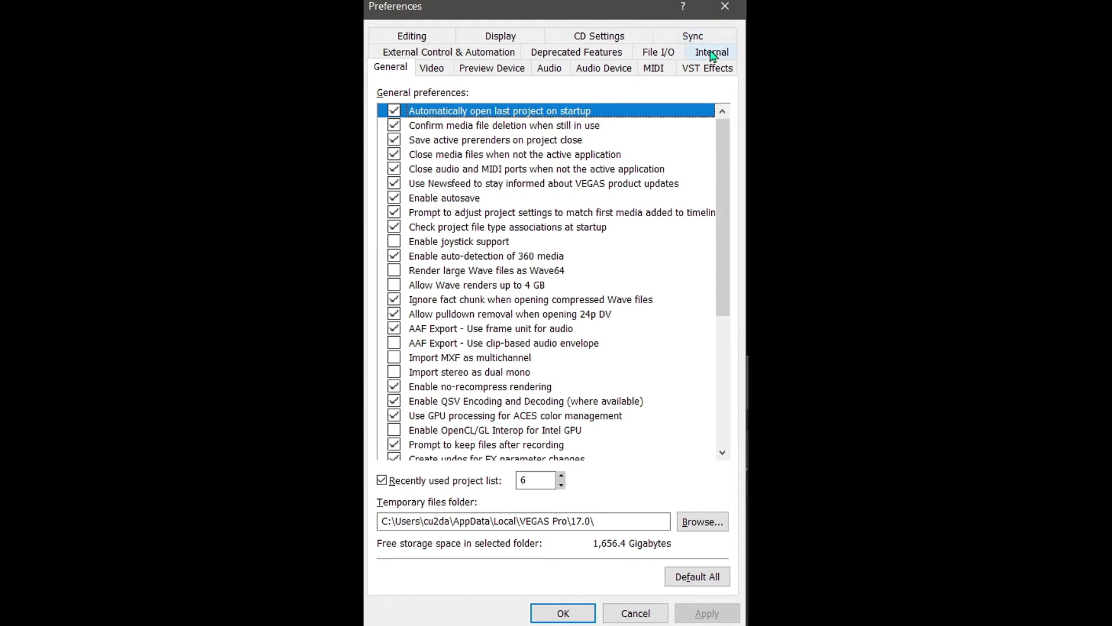
pyautogui.click(712, 56)
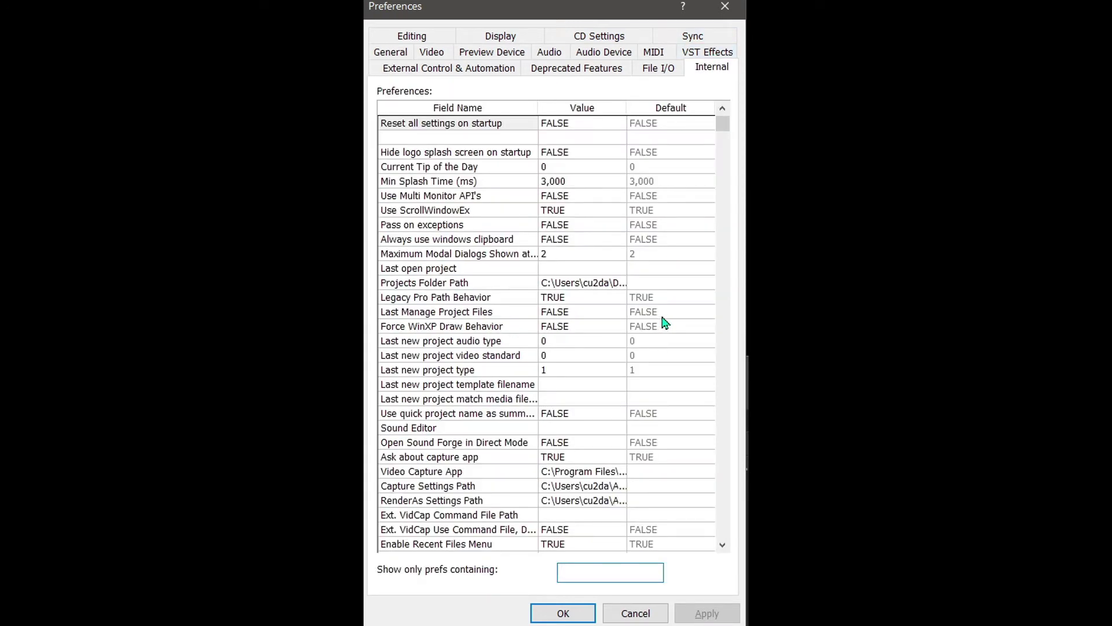
pyautogui.write('opencl')
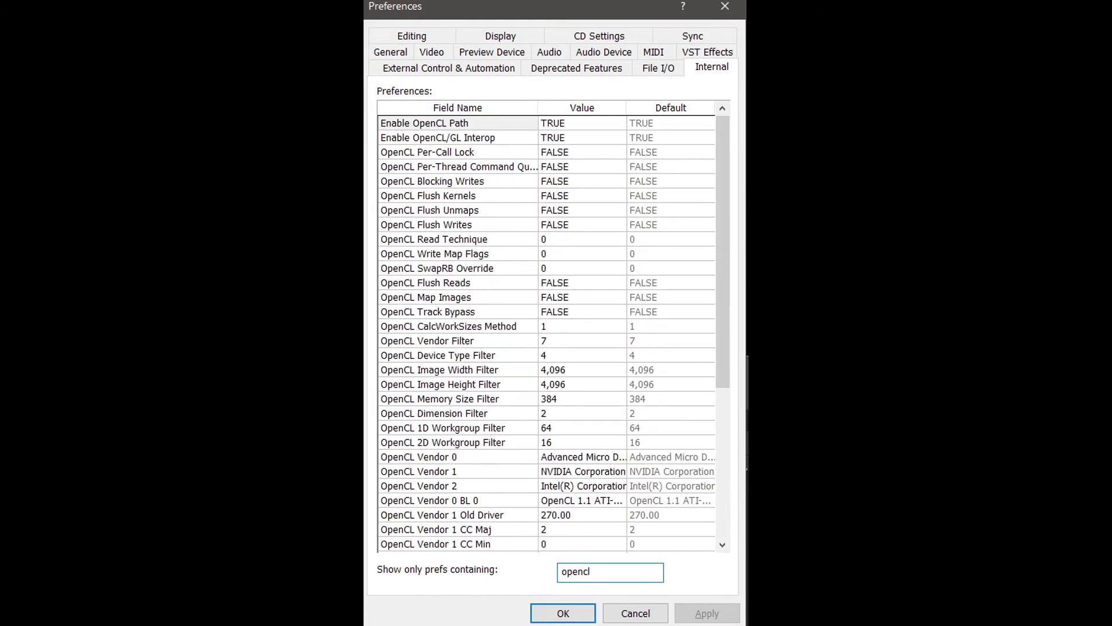
pyautogui.write('/')
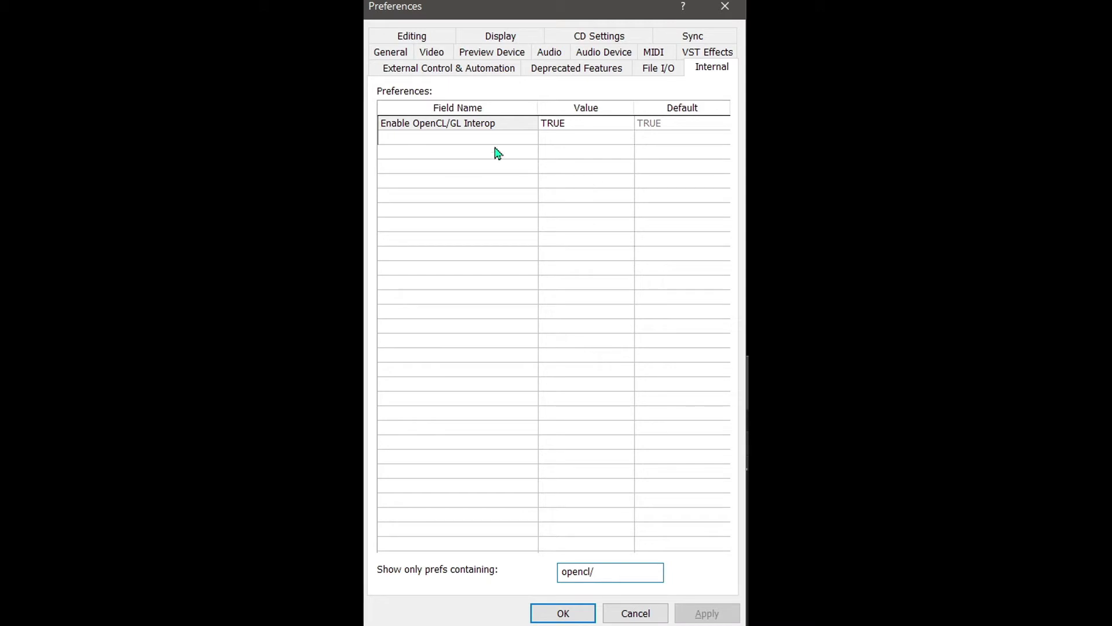
# - Set Enable OpenCL/GL Interop to FALSE, apply it and close Preferences
pyautogui.click(575, 126)
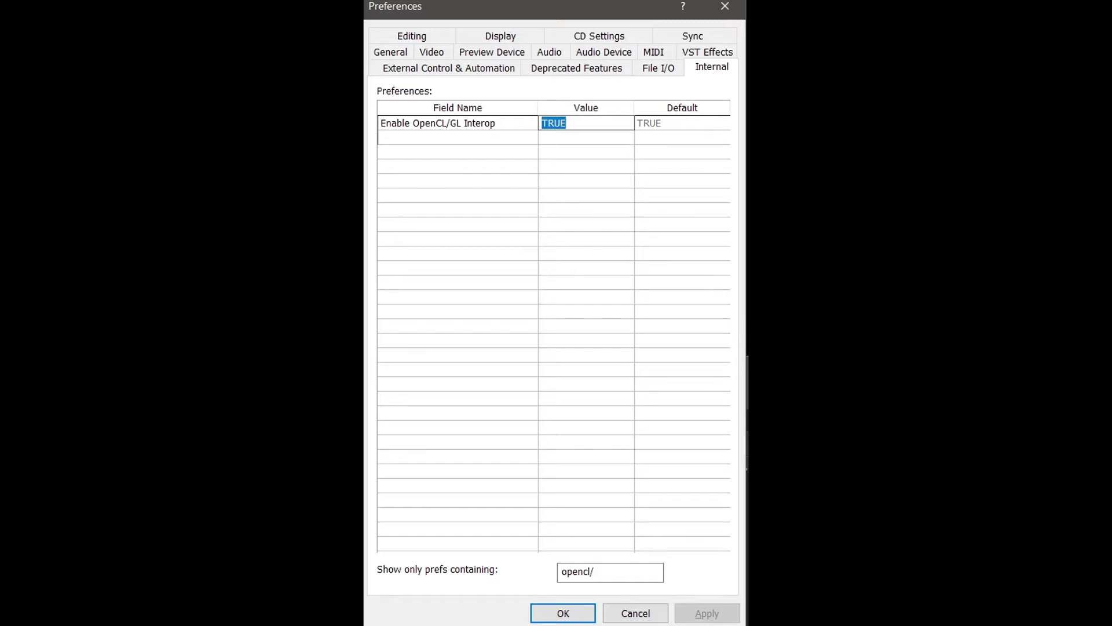
pyautogui.write('FALSE')
pyautogui.click(602, 138)
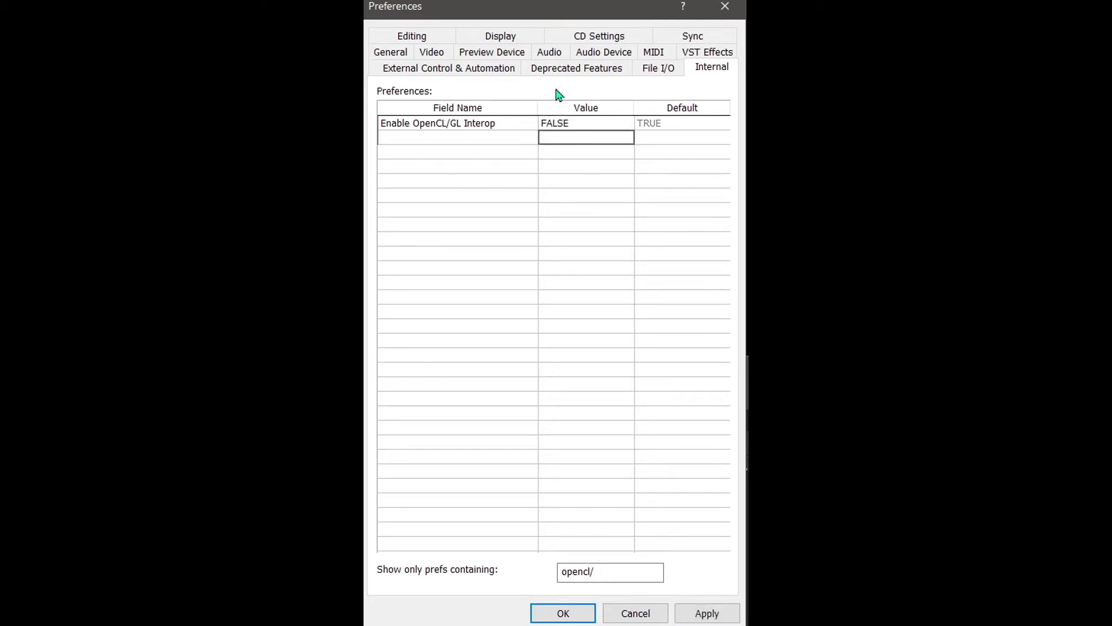
pyautogui.click(708, 614)
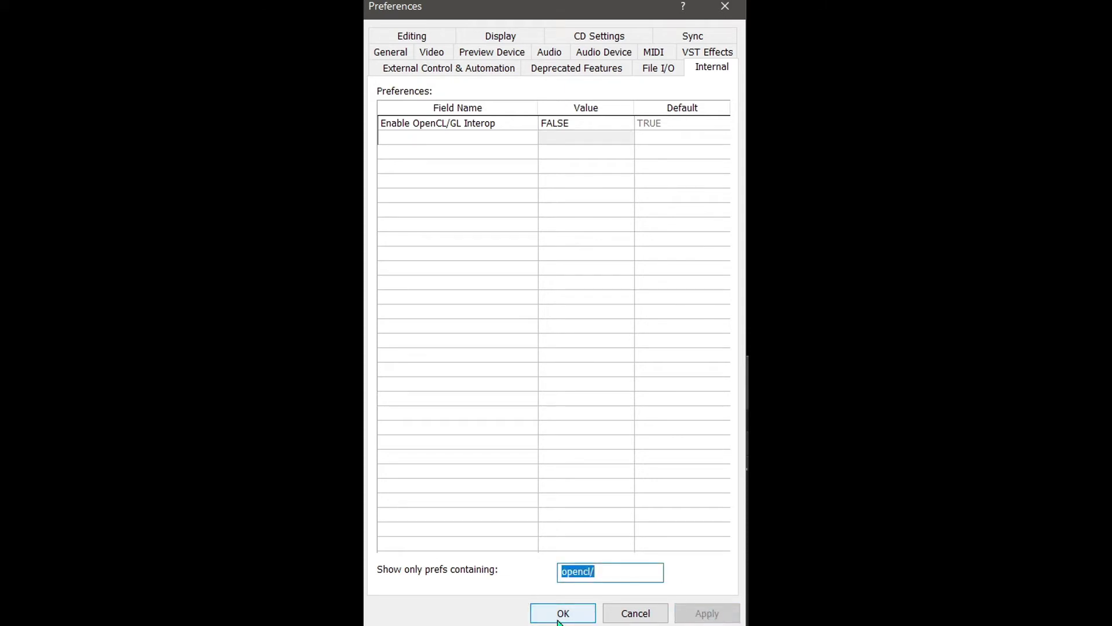
pyautogui.click(561, 613)
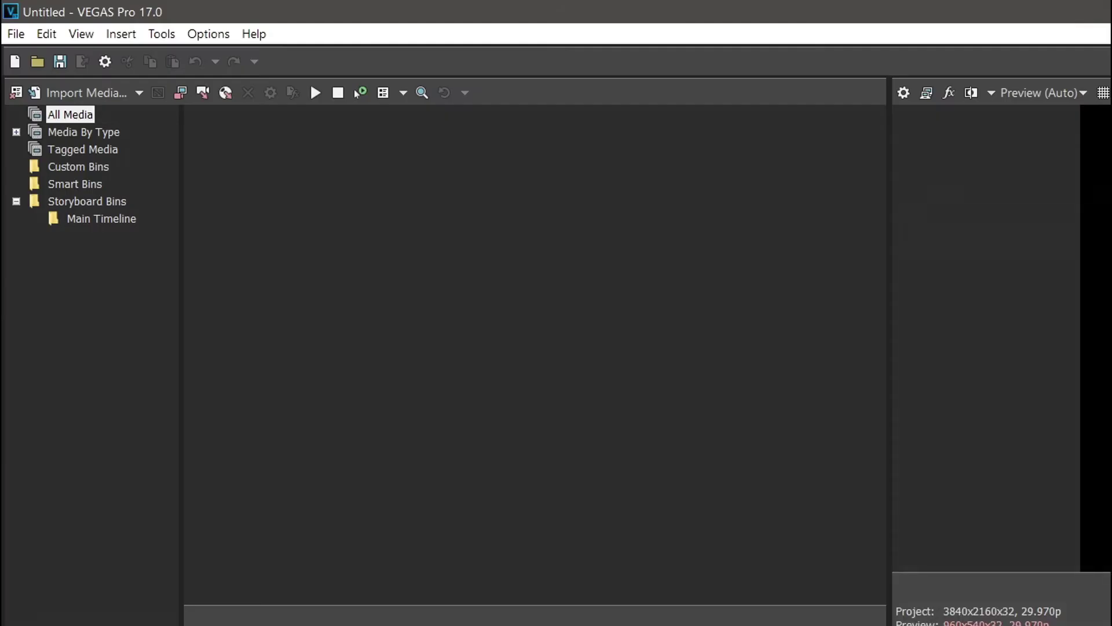
# - Open the Internal preferences again, filtered to 'SO4'
pyautogui.click(212, 35)
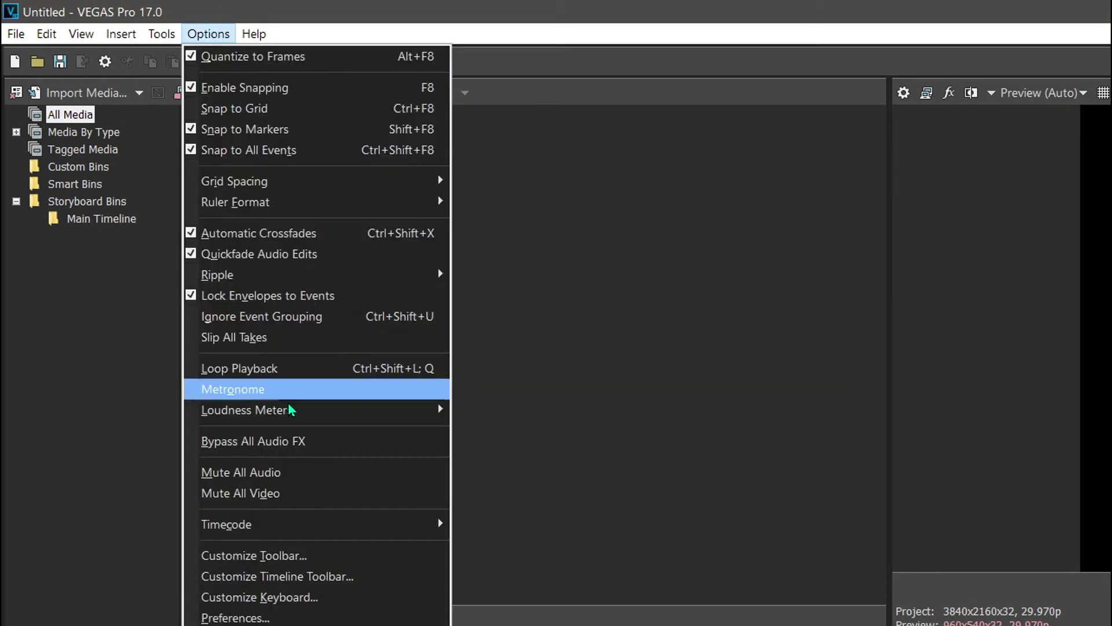
pyautogui.click(273, 619)
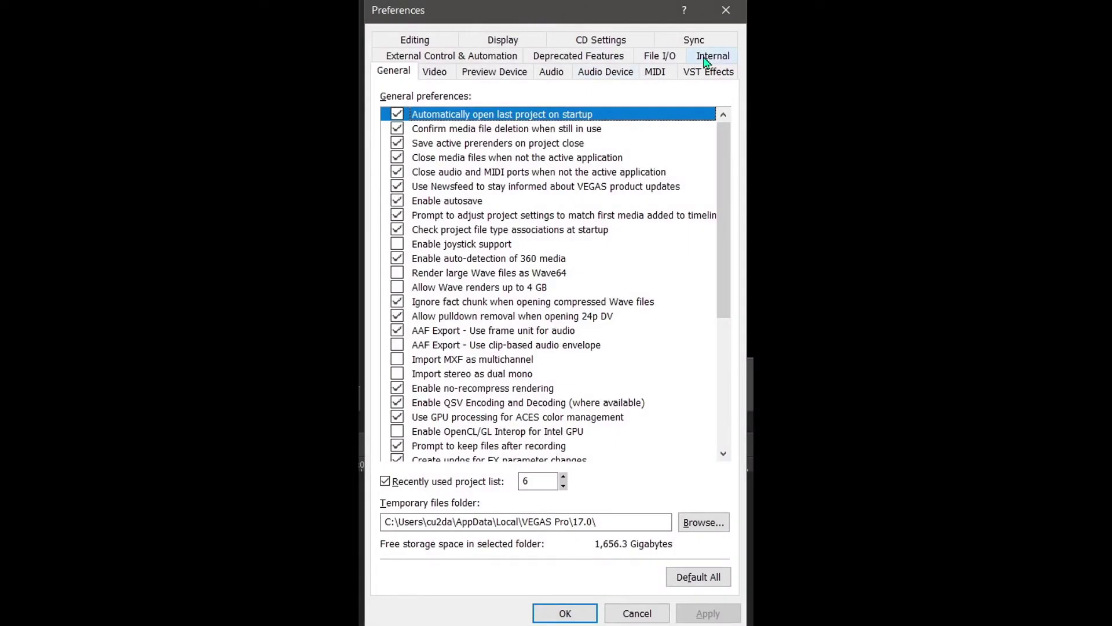
pyautogui.click(707, 58)
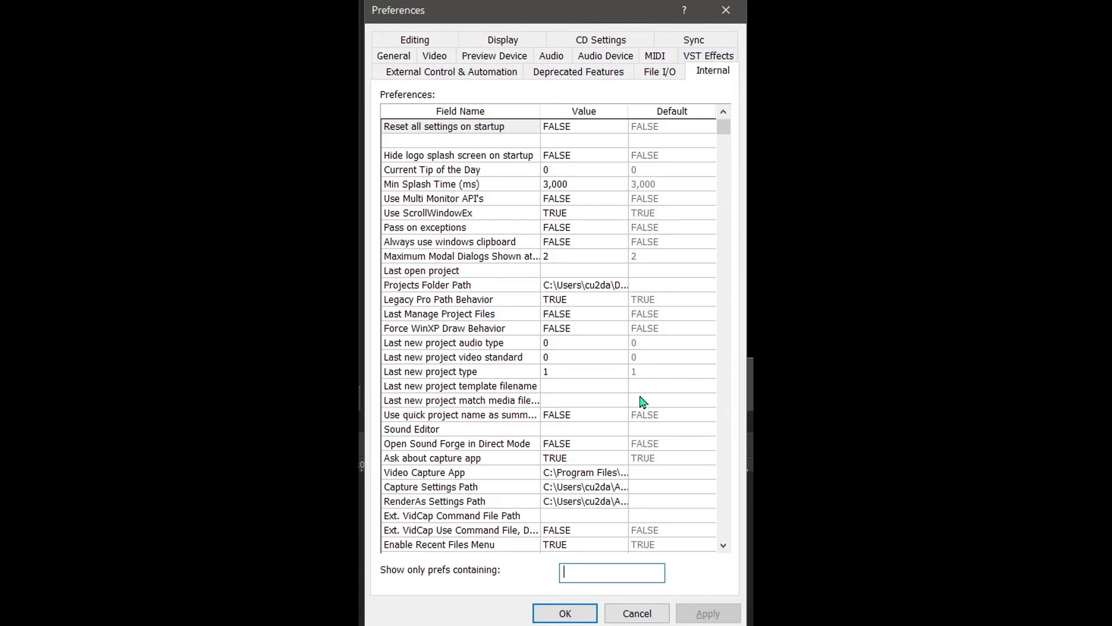
pyautogui.write('S')
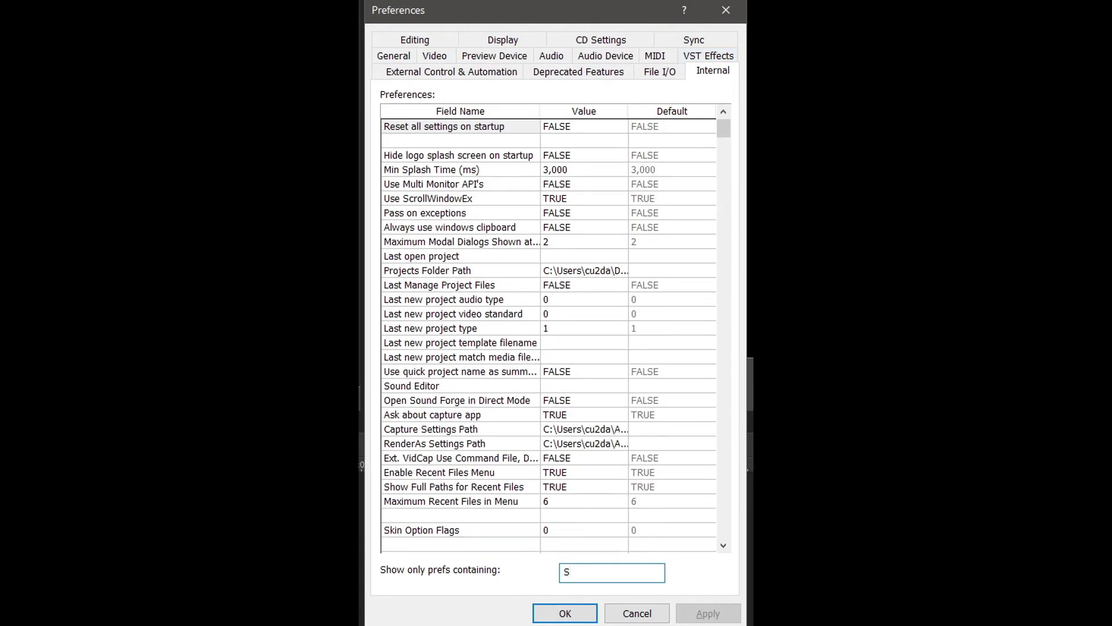
pyautogui.write('O4')
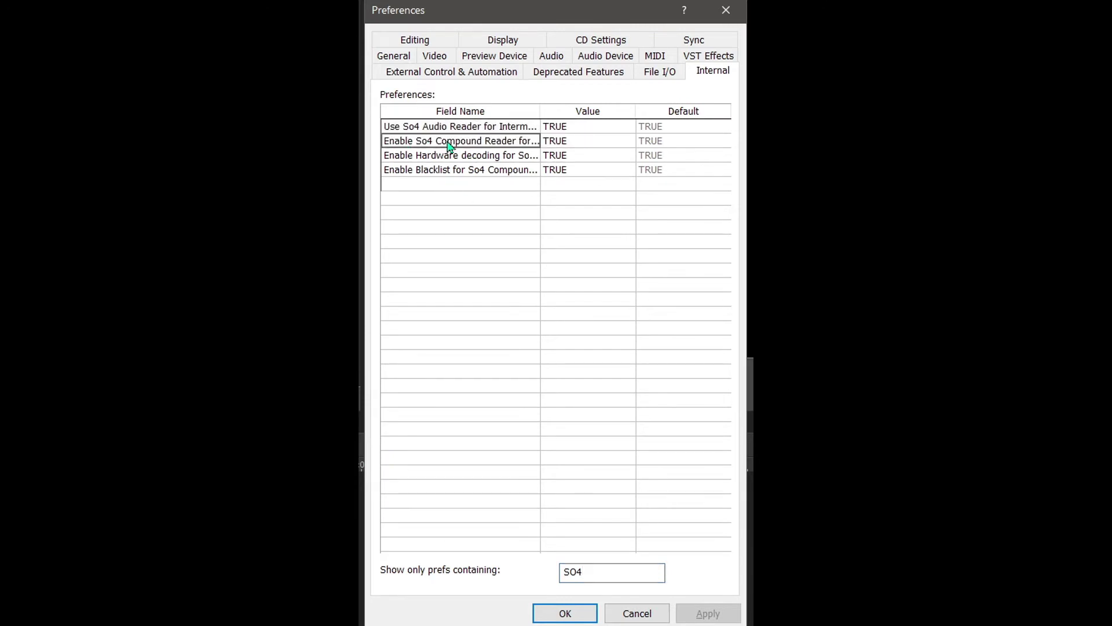
# - Set Enable So4 Compound Reader to FALSE, apply it and acknowledge the restart notice
pyautogui.click(577, 144)
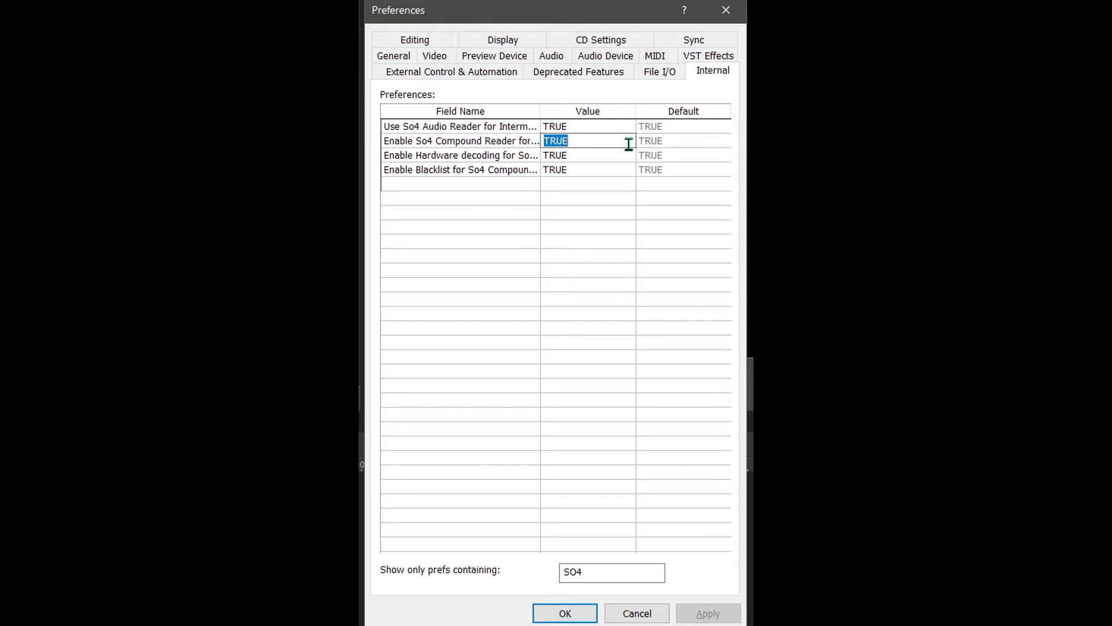
pyautogui.write('FALSE')
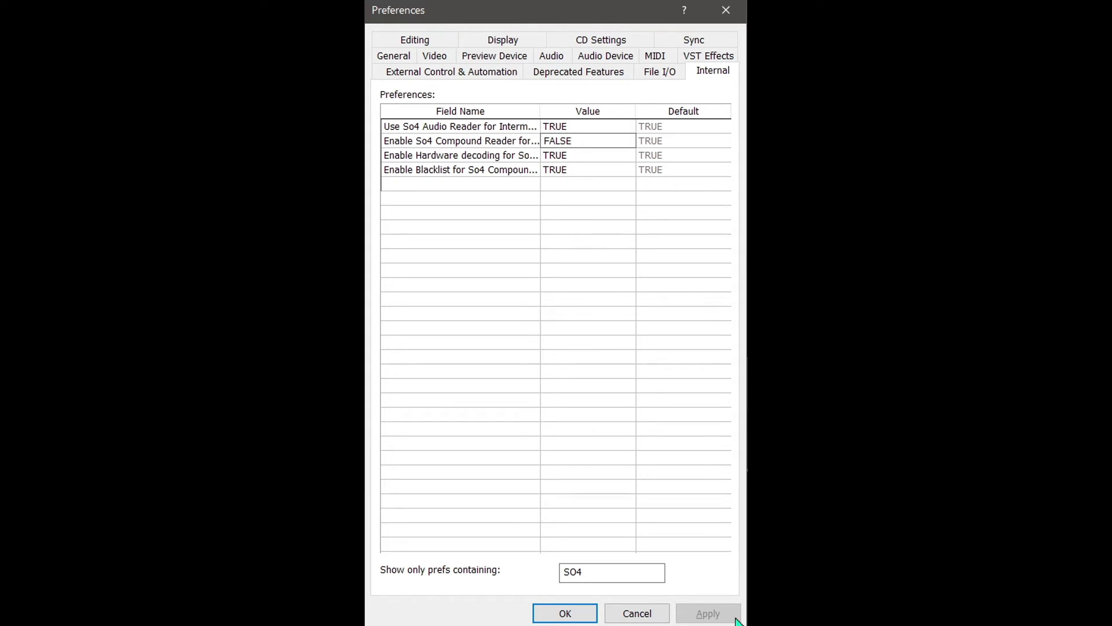
pyautogui.click(598, 578)
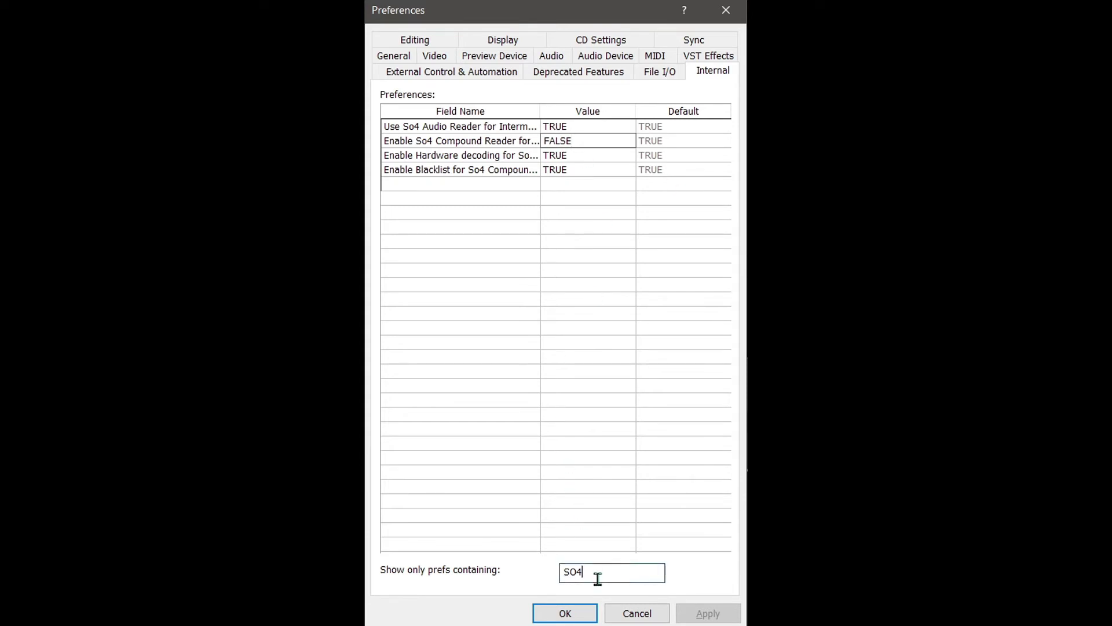
pyautogui.click(584, 155)
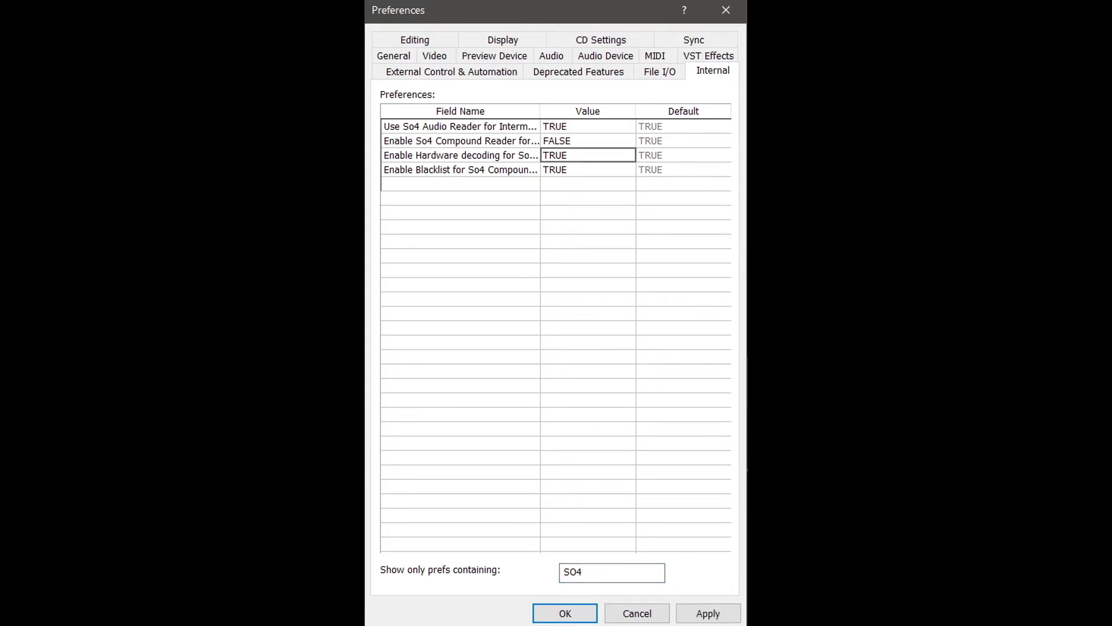
pyautogui.click(707, 611)
pyautogui.click(672, 281)
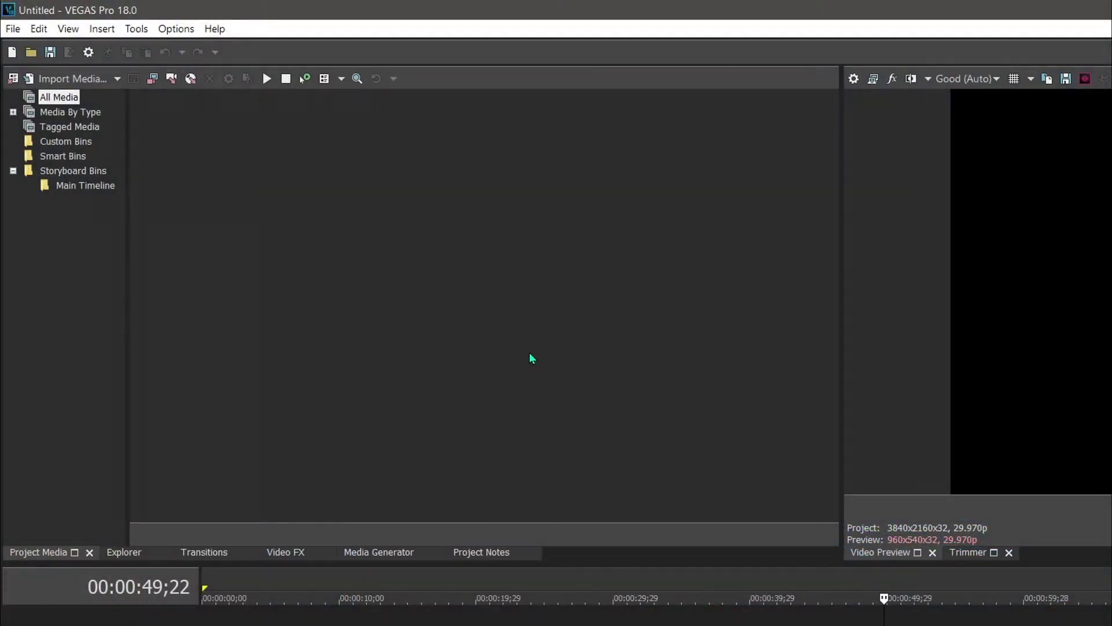
# - Bring up the Options menu over the empty Untitled project
pyautogui.click(176, 29)
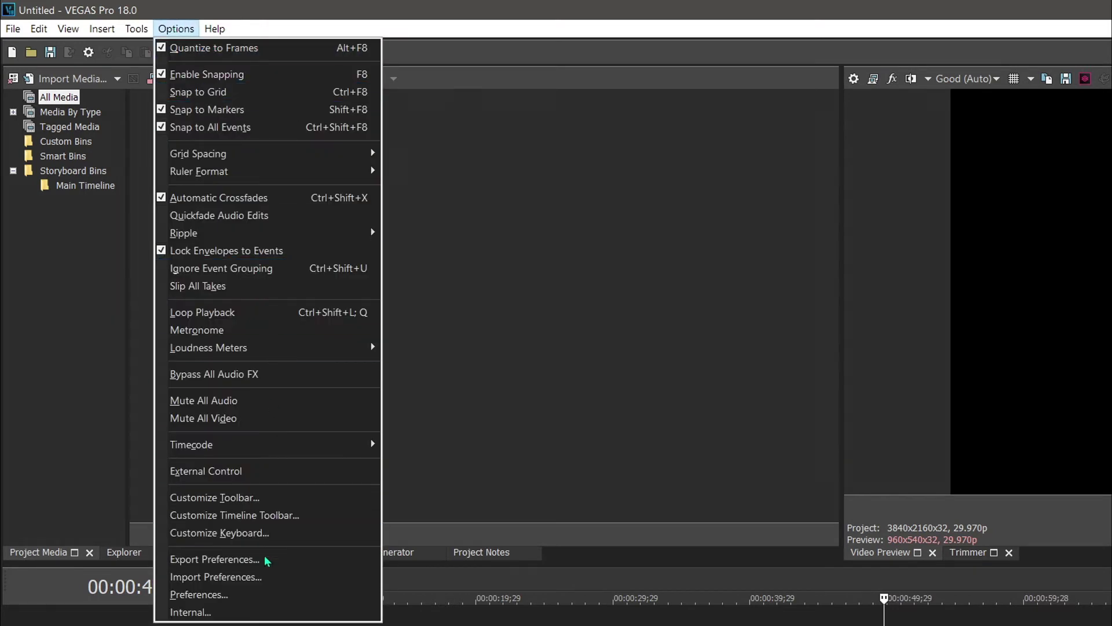
# - Open Options > Internal and filter the preferences with 'OPENCL/'
pyautogui.click(211, 615)
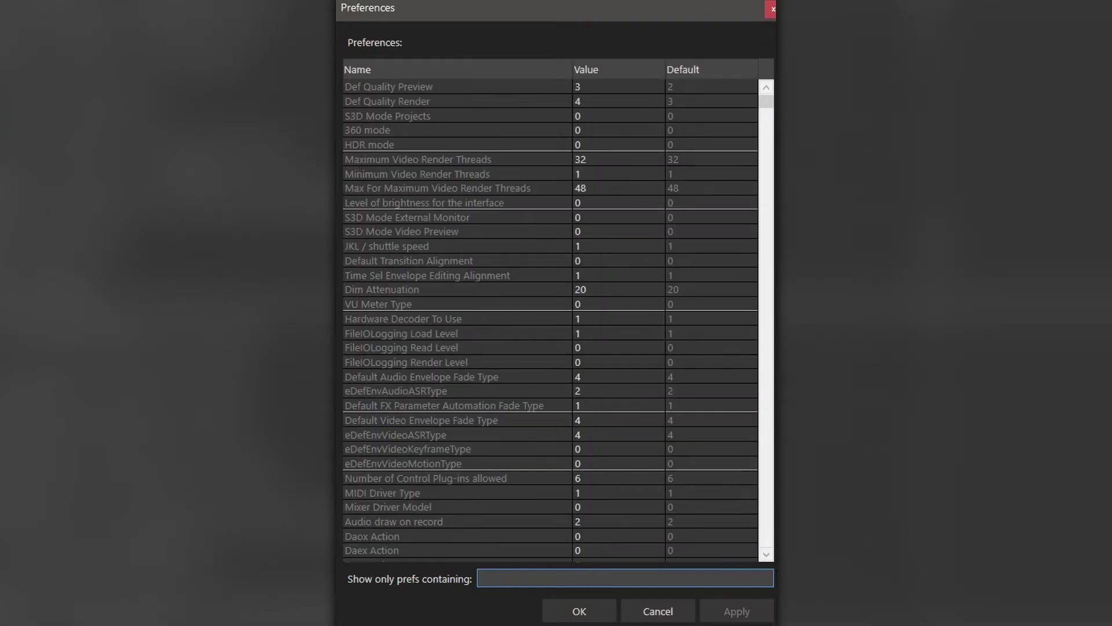
pyautogui.write('OPEN')
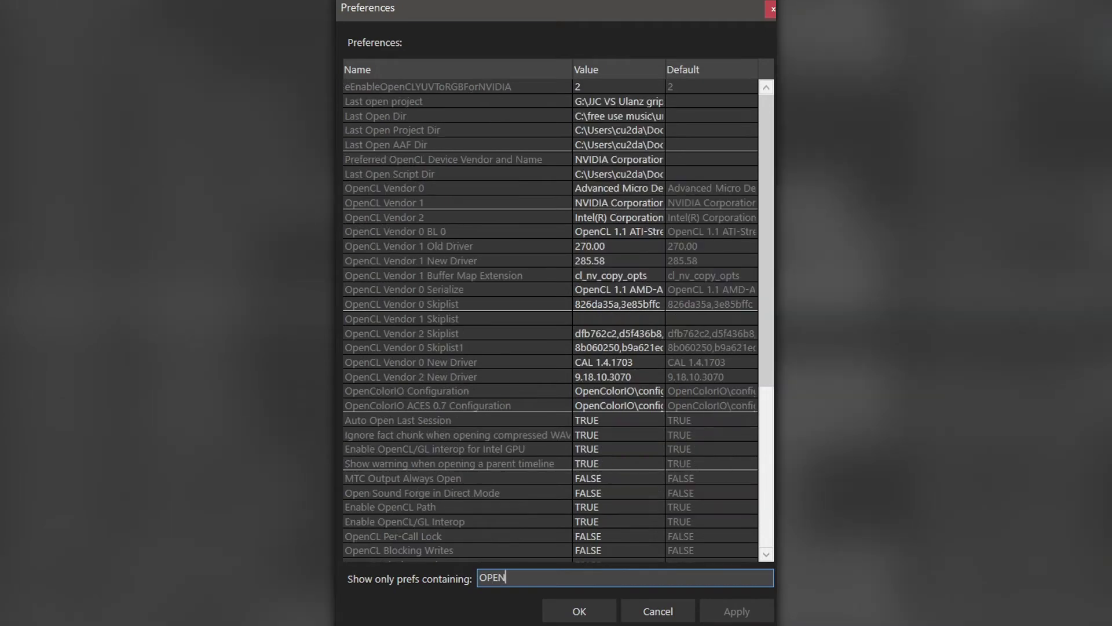
pyautogui.write('CL')
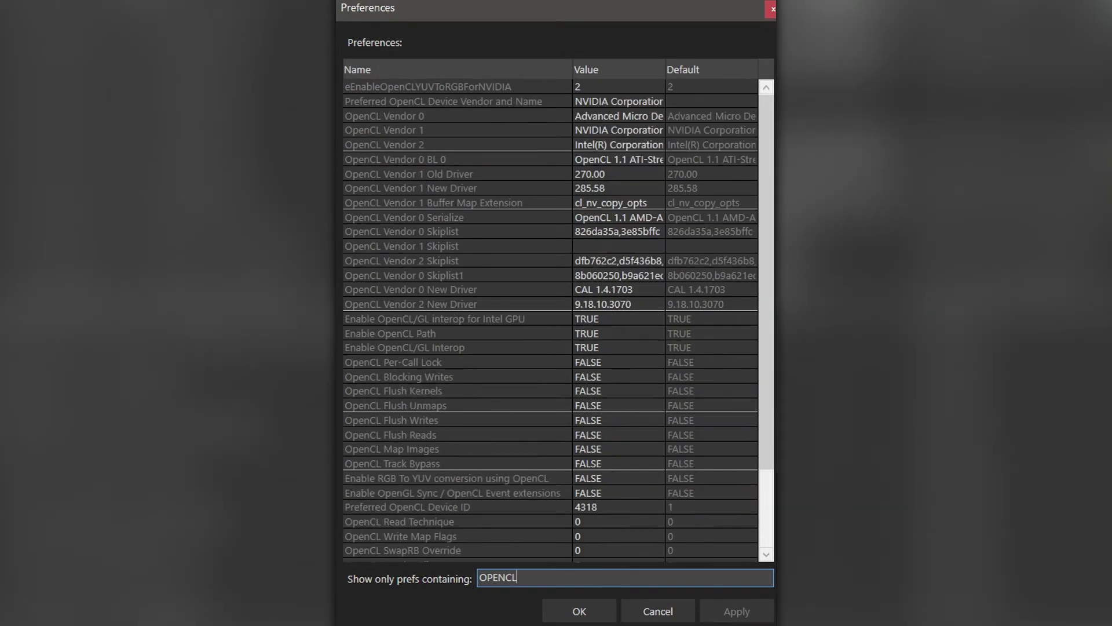
pyautogui.write('/')
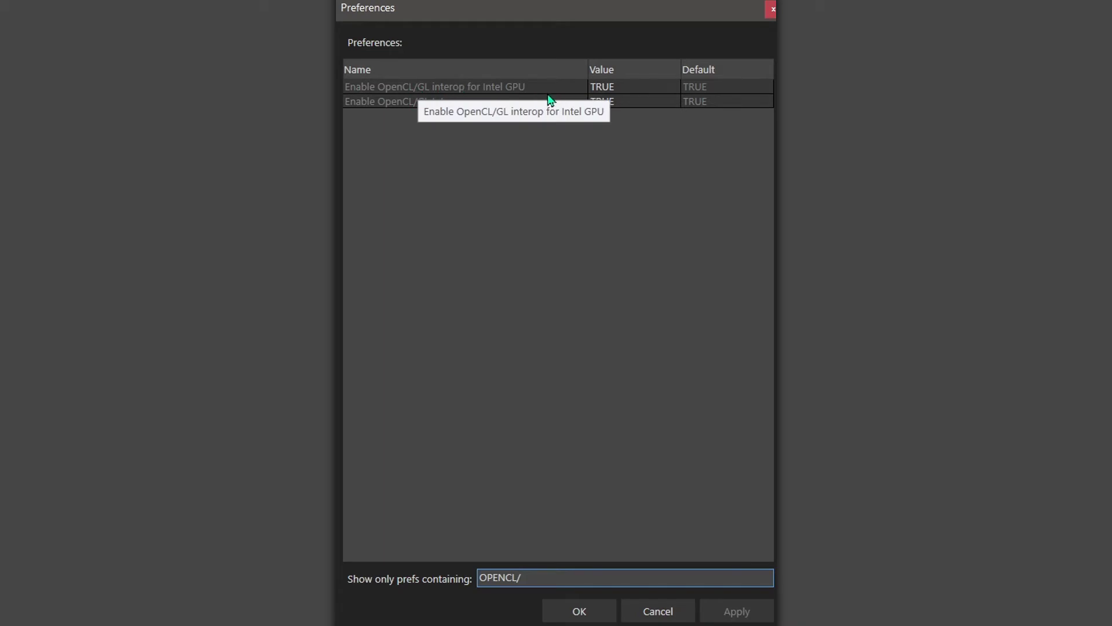
# - Set both the Intel GPU and general Enable OpenCL/GL Interop values to FALSE and apply
pyautogui.click(622, 87)
pyautogui.click(623, 88)
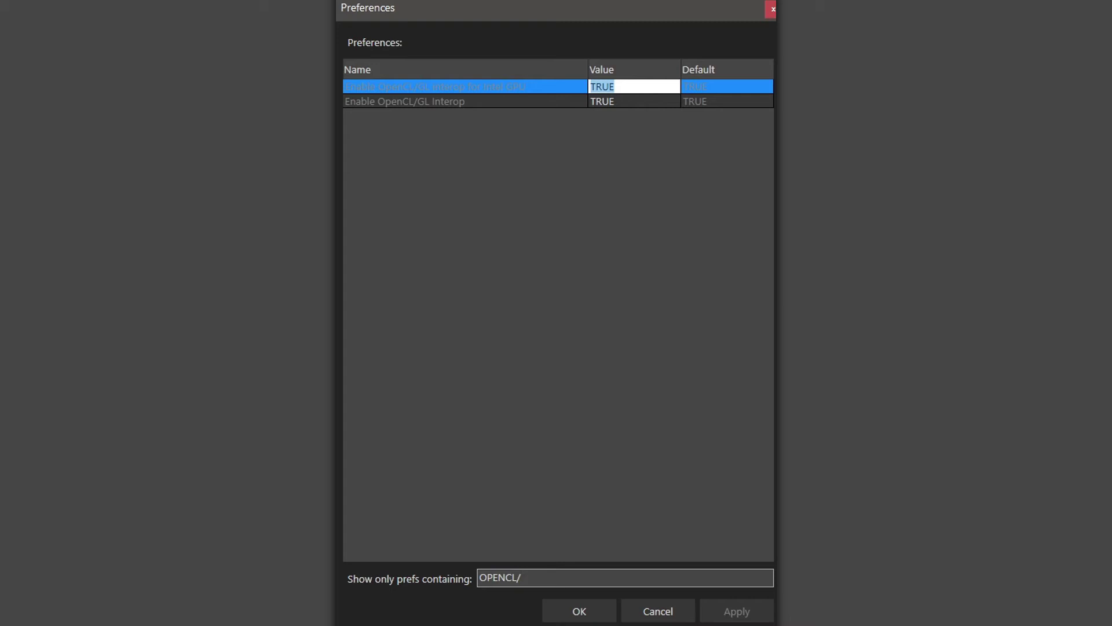
pyautogui.write('FALSE')
pyautogui.click(615, 104)
pyautogui.click(630, 102)
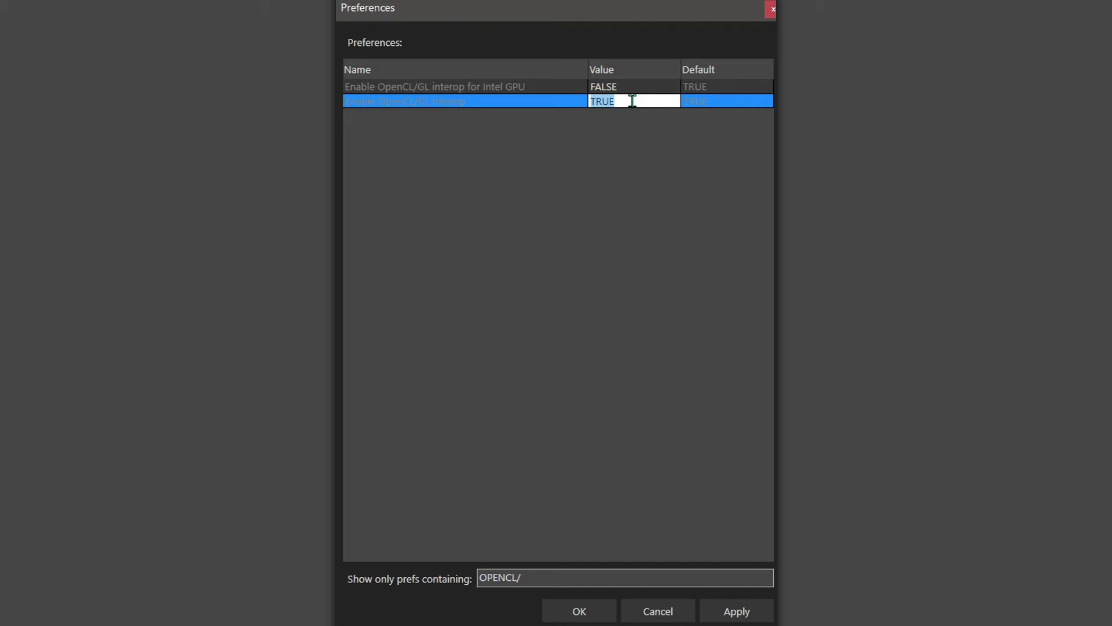
pyautogui.write('FALSE')
pyautogui.click(704, 581)
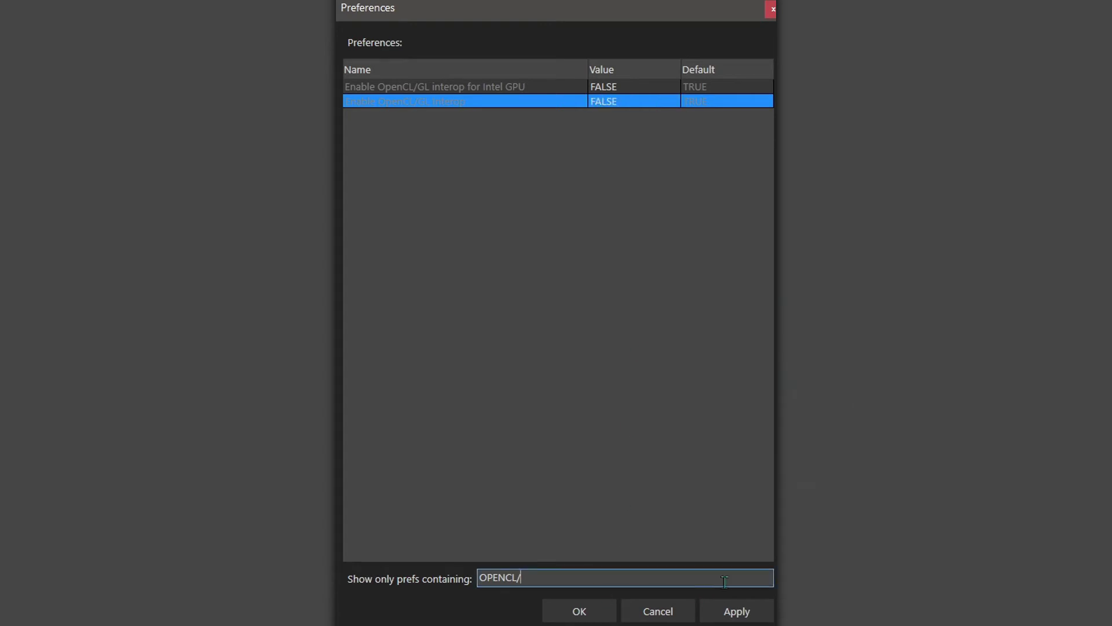
pyautogui.click(747, 613)
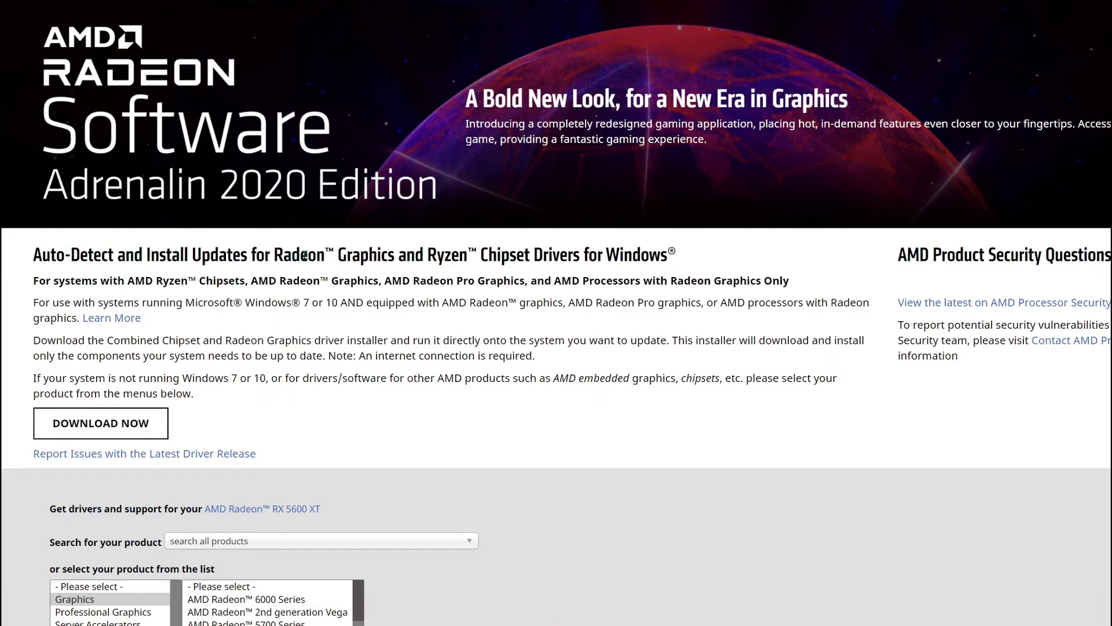
# - Pick Graphics and Radeon 5600 Series, submit, and dismiss the incomplete-selection alert
pyautogui.scroll(-3, 300, 396)
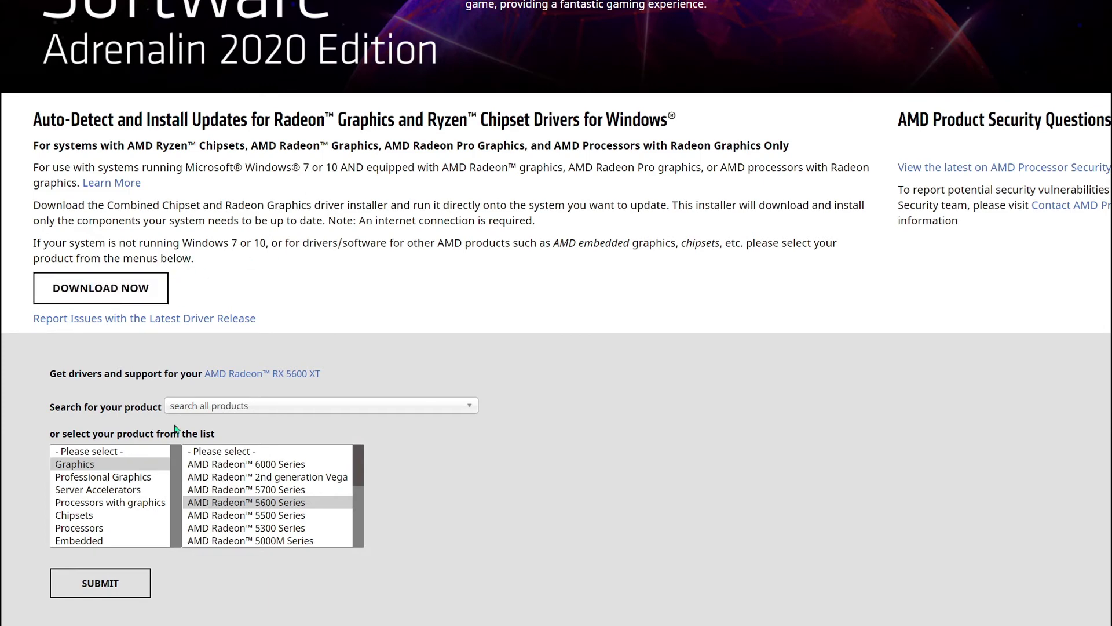
pyautogui.click(233, 505)
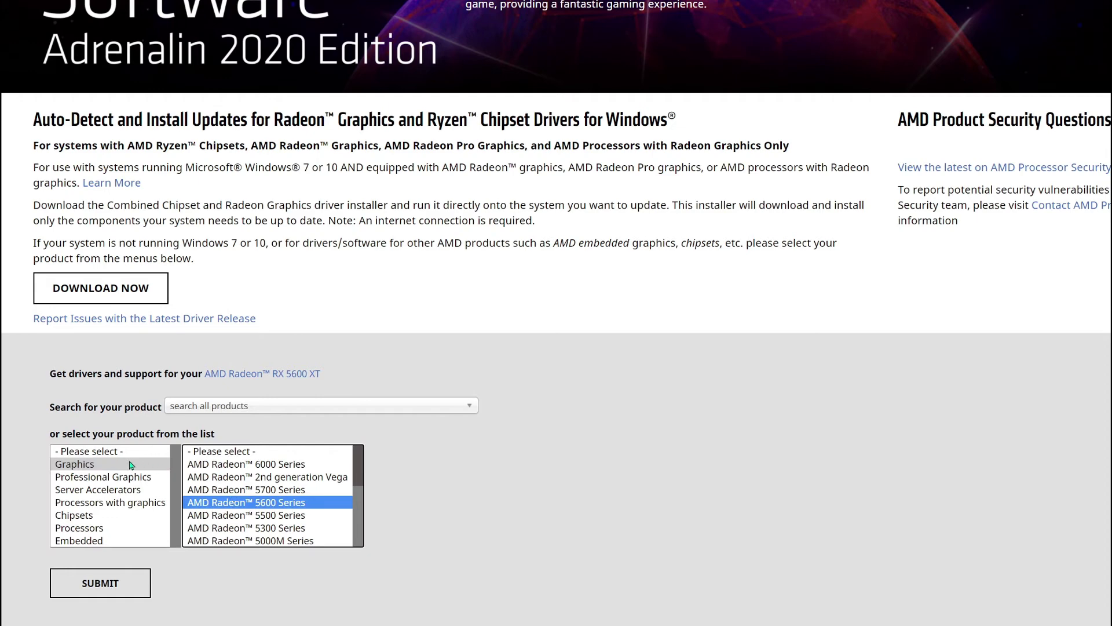
pyautogui.click(106, 469)
pyautogui.click(226, 502)
pyautogui.click(131, 584)
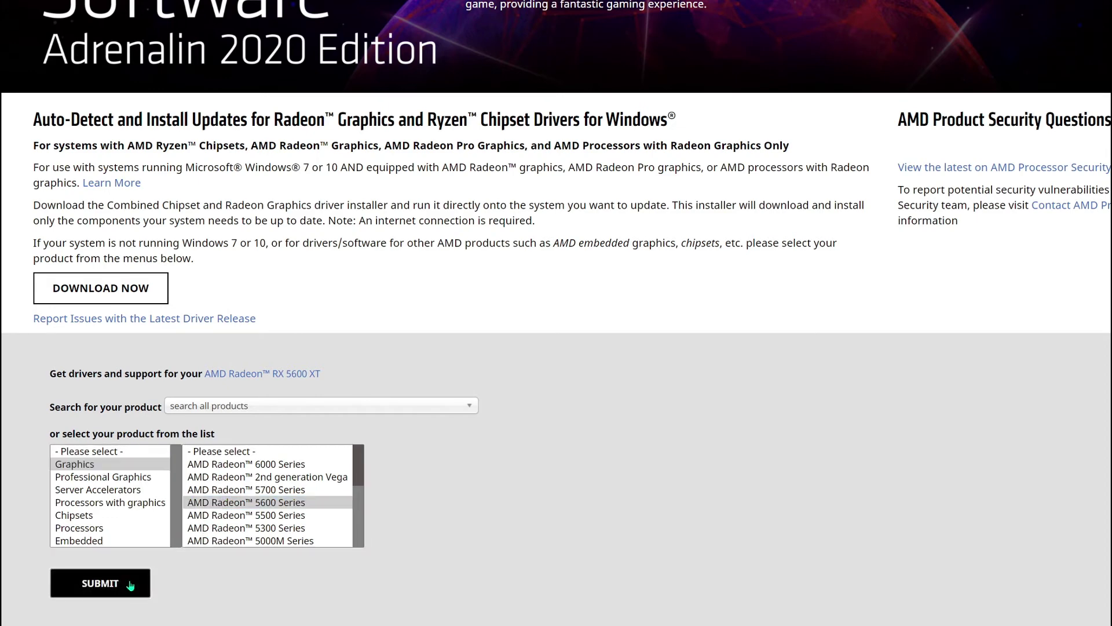
pyautogui.click(784, 39)
# - Reselect Graphics > Radeon 5600 Series > RX 5600 Series > RX 5600 XT and submit
pyautogui.click(119, 480)
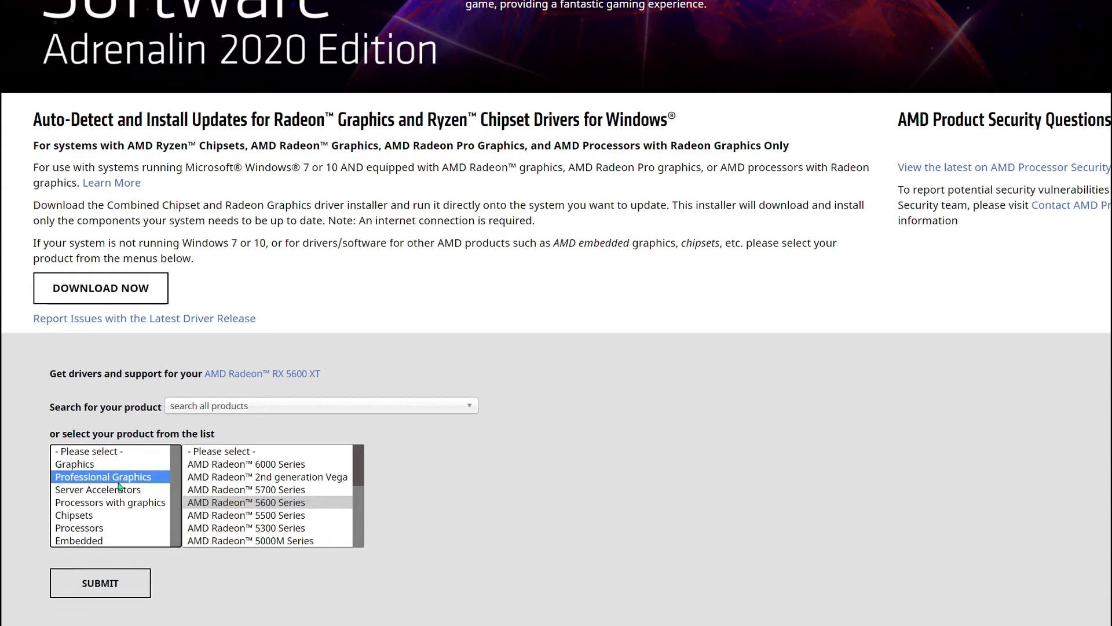
pyautogui.click(113, 466)
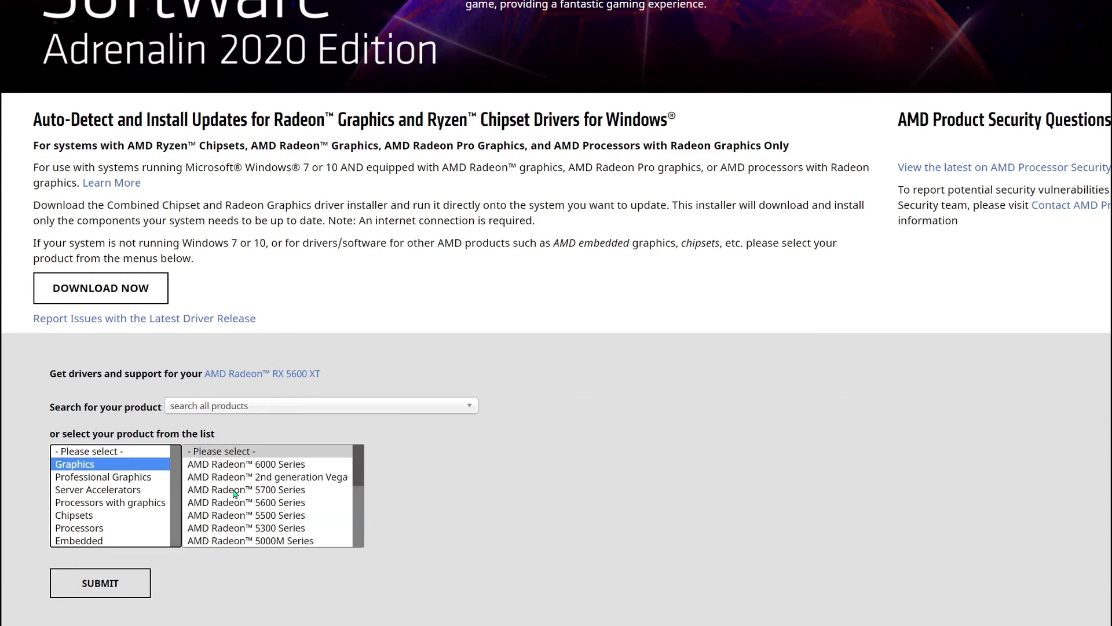
pyautogui.click(270, 503)
pyautogui.click(430, 464)
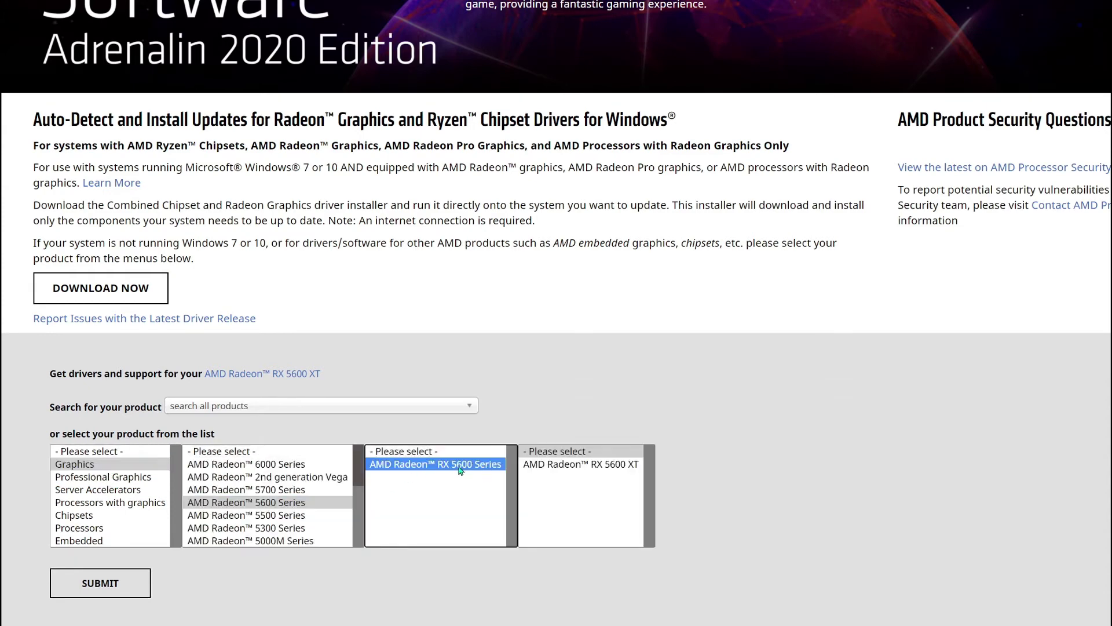
pyautogui.click(599, 470)
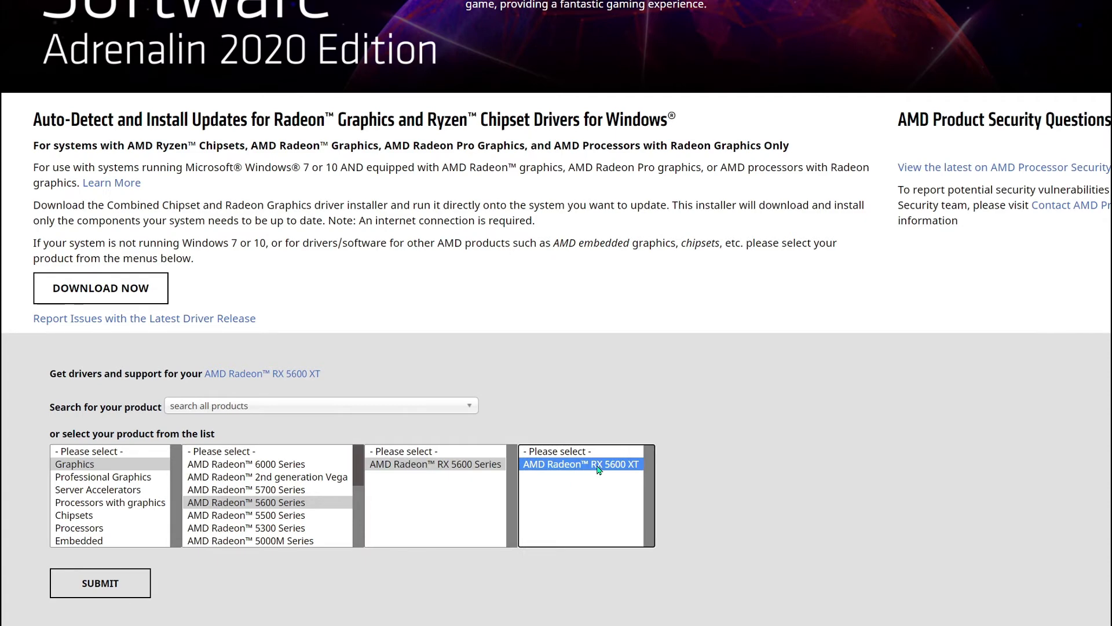
pyautogui.click(106, 573)
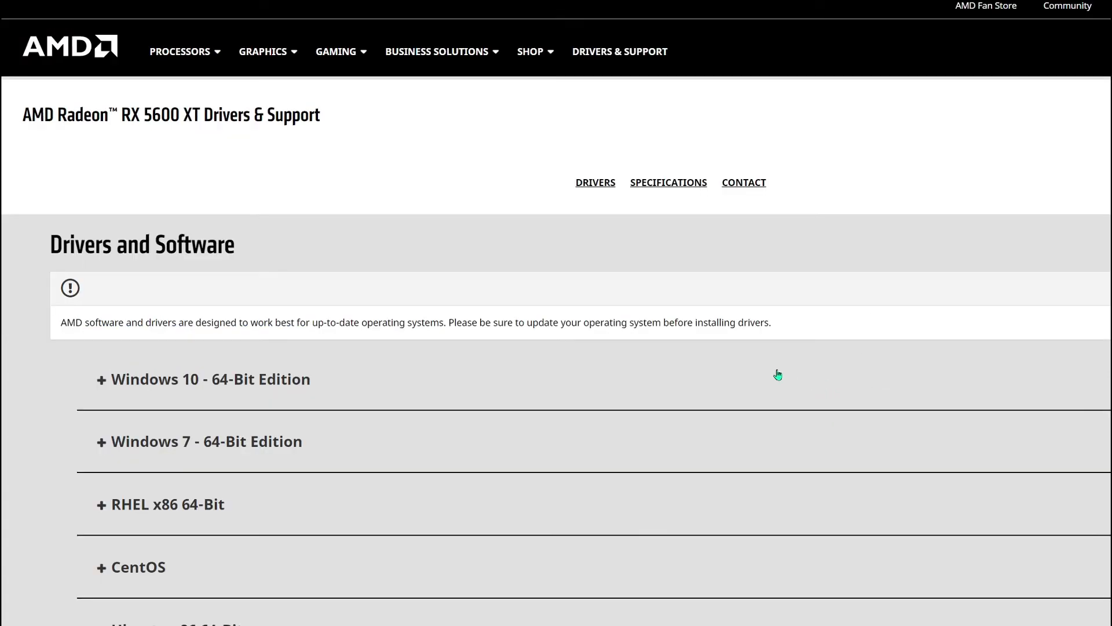
# - Expand the Windows 10 - 64-Bit Edition driver downloads on the RX 5600 XT page
pyautogui.scroll(-2, 476, 344)
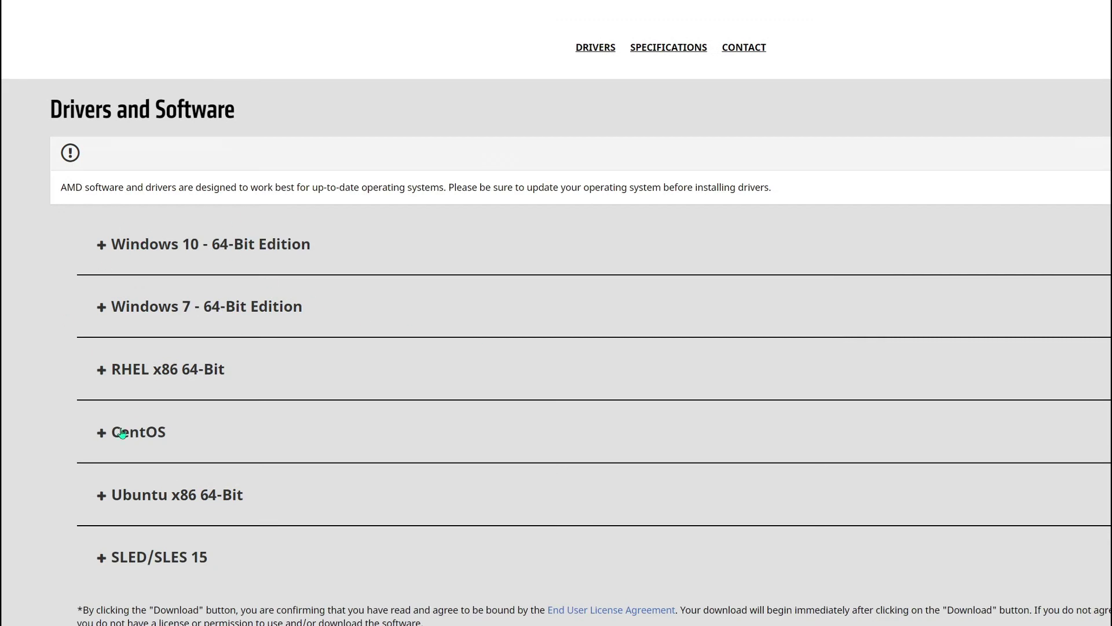
pyautogui.click(123, 248)
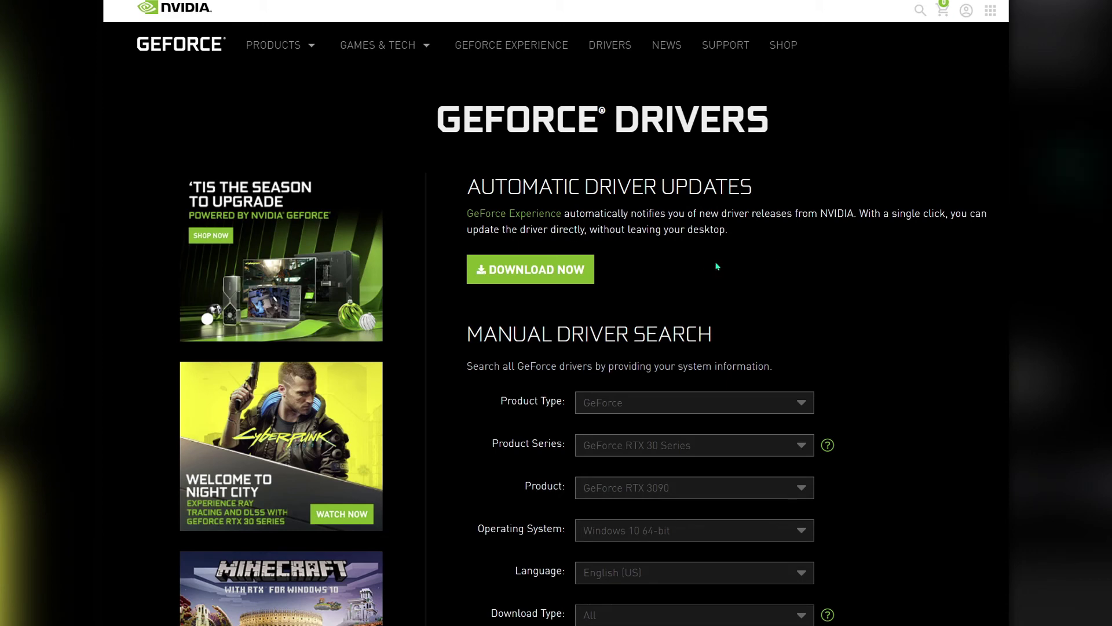
# - Search for Studio Drivers for the GeForce 10 Series GeForce GTX 1070
pyautogui.scroll(-3, 869, 331)
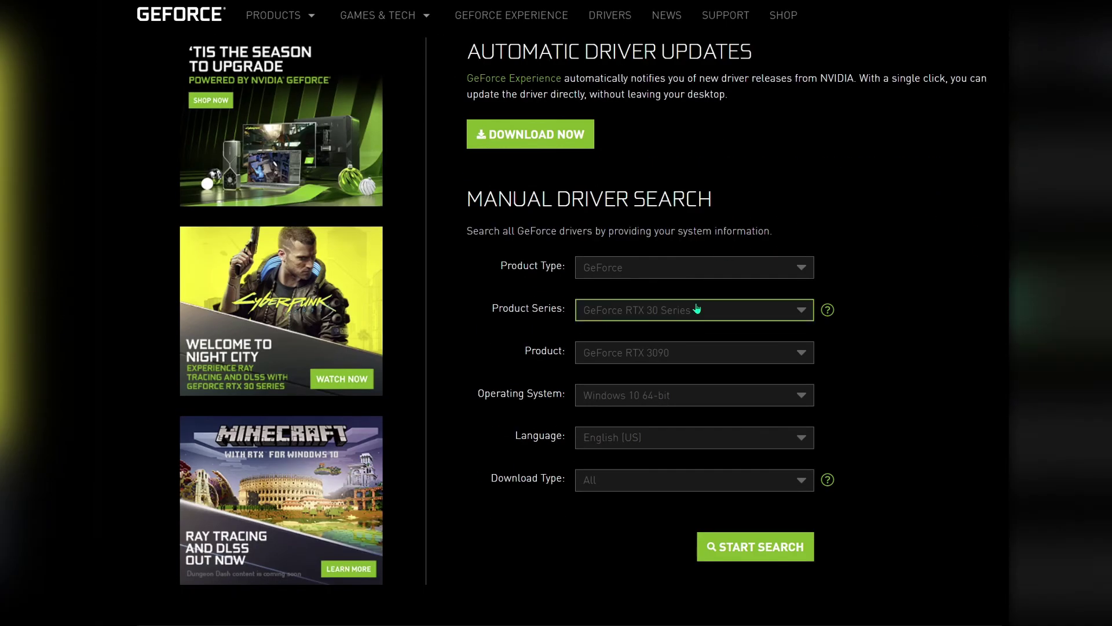
pyautogui.click(697, 308)
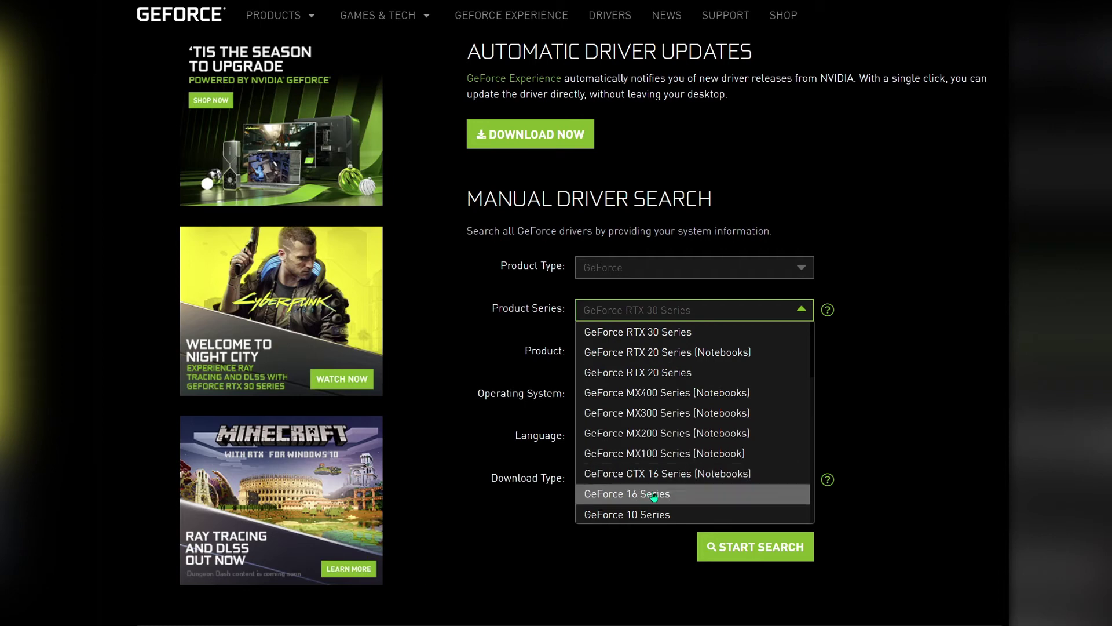
pyautogui.click(632, 515)
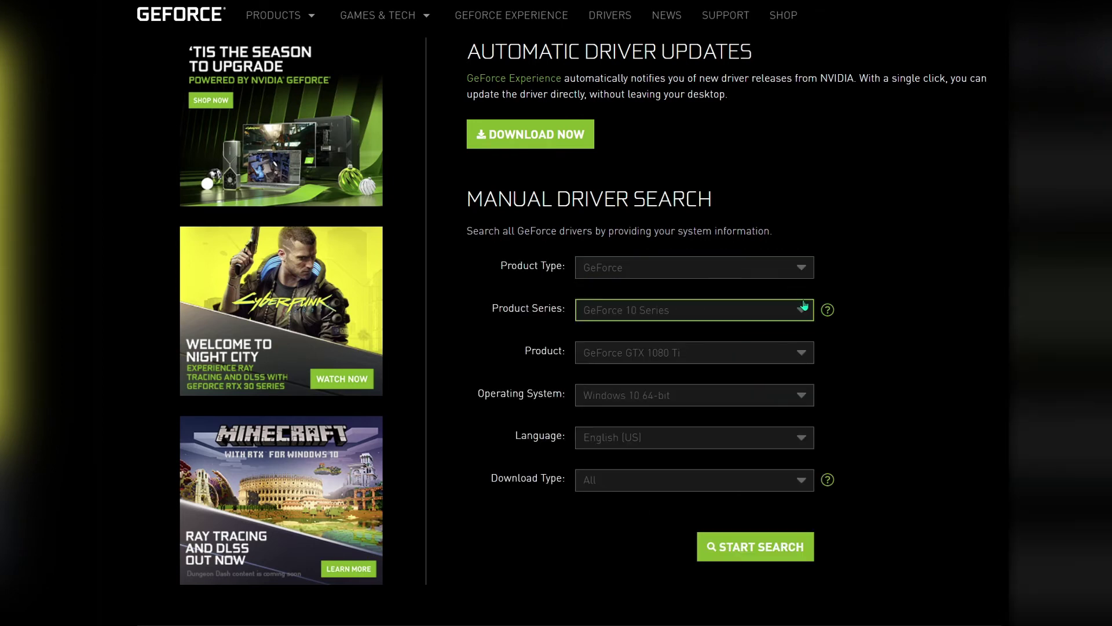
pyautogui.click(679, 353)
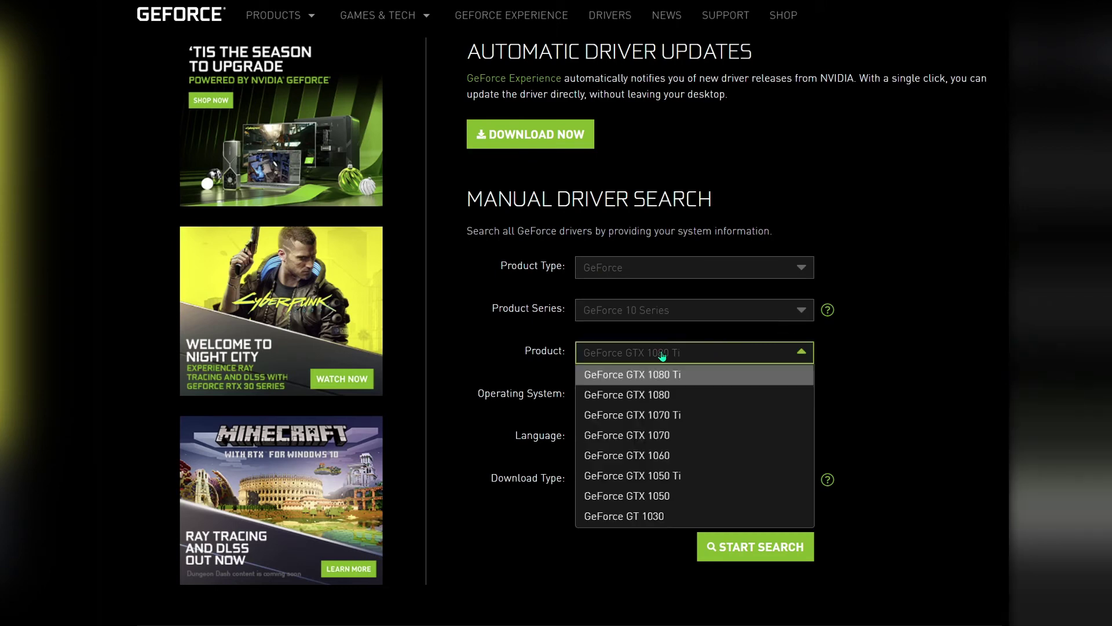
pyautogui.click(678, 434)
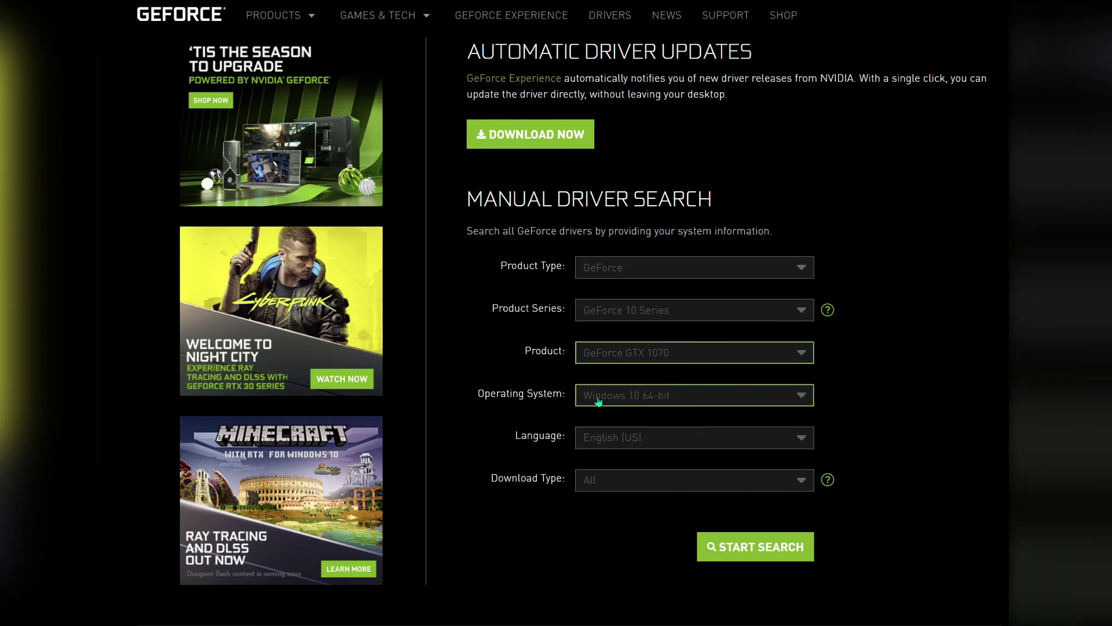
pyautogui.click(670, 489)
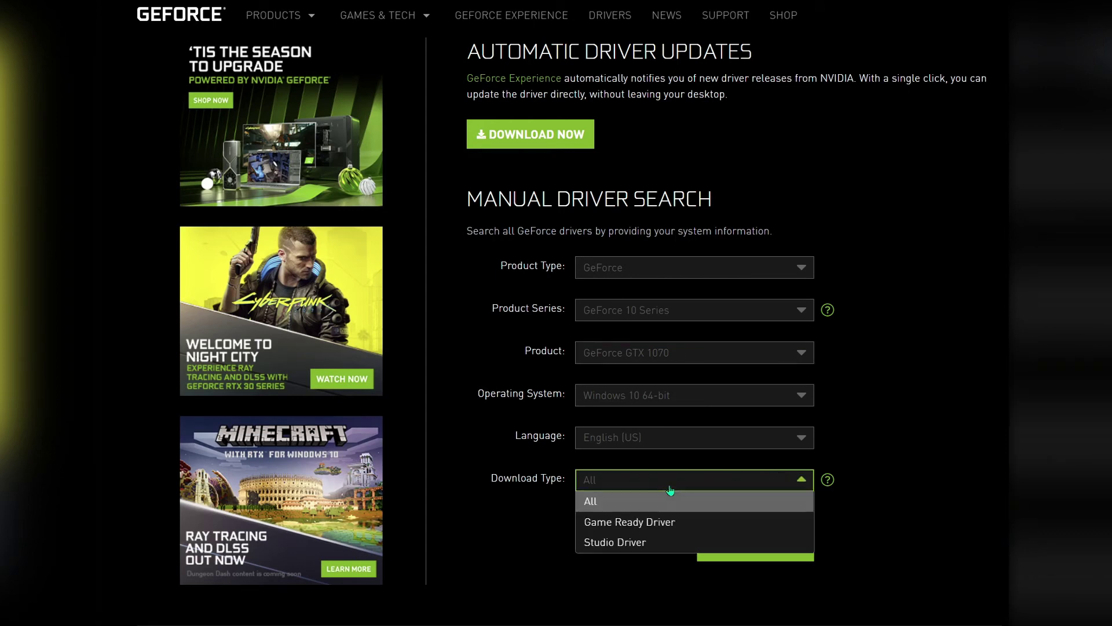
pyautogui.click(606, 542)
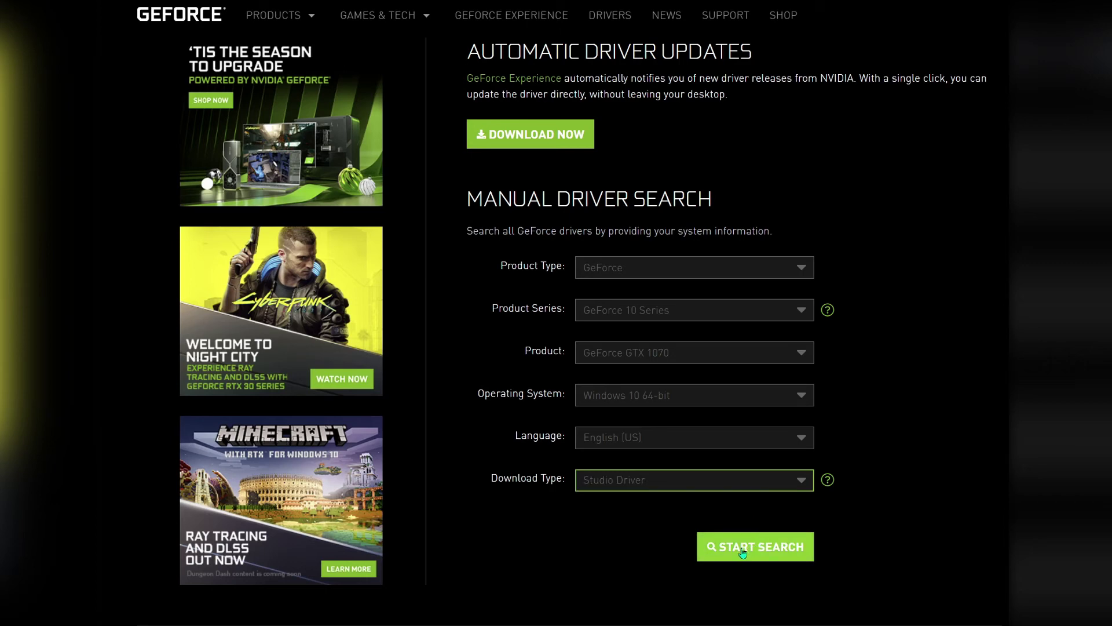
pyautogui.click(744, 552)
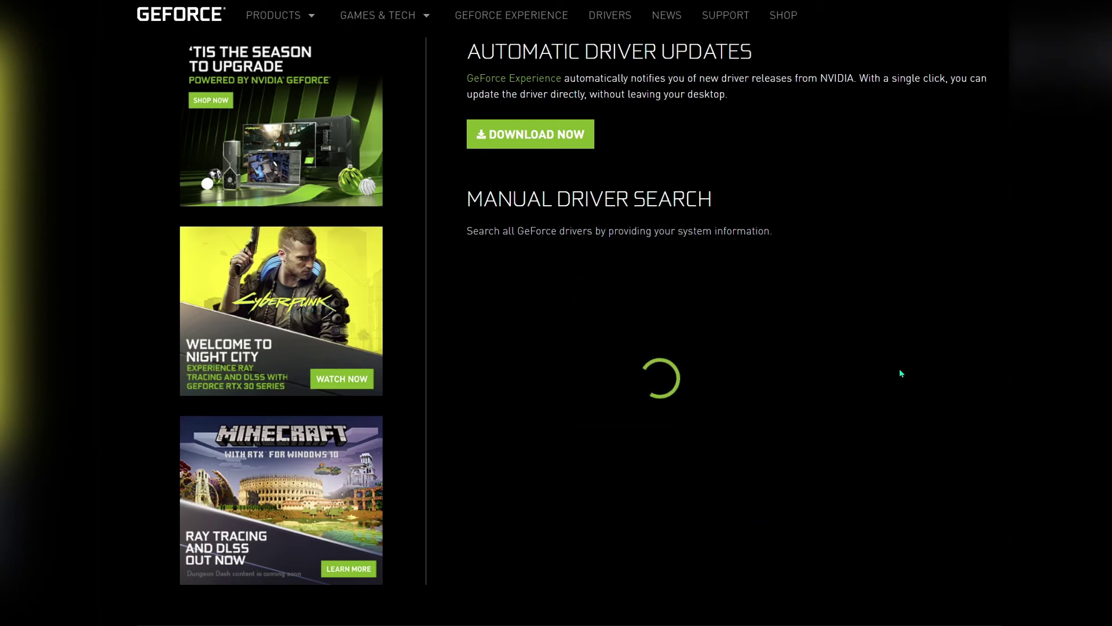
# - Scroll the NVIDIA page to the Studio Driver results, topped by version 457.30 (Nov 17, 2020)
pyautogui.scroll(-7, 884, 444)
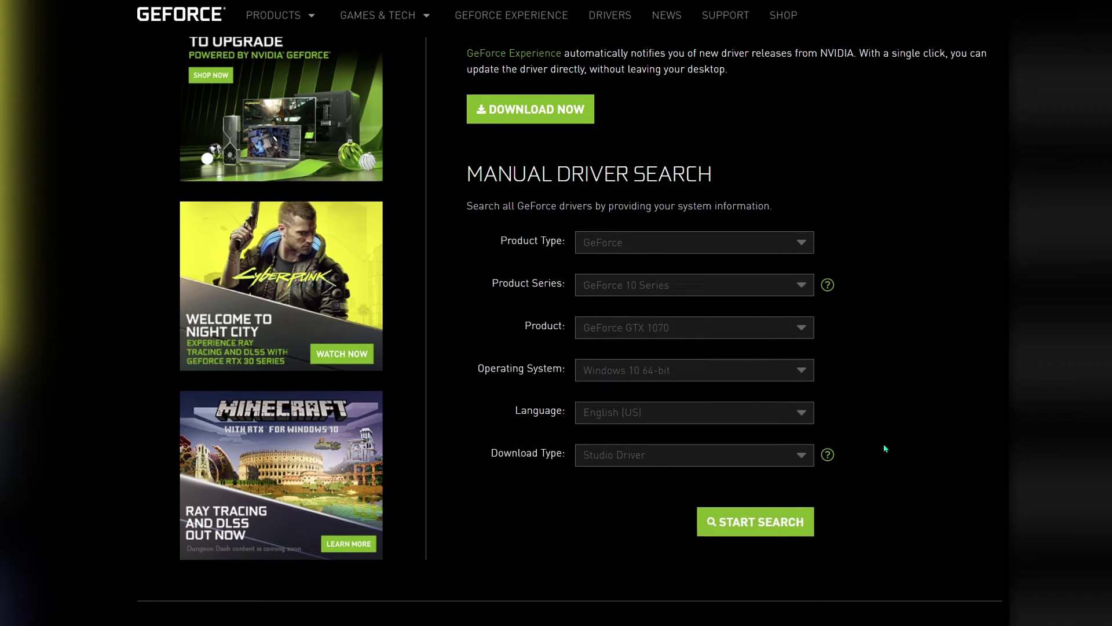
pyautogui.scroll(-2, 874, 457)
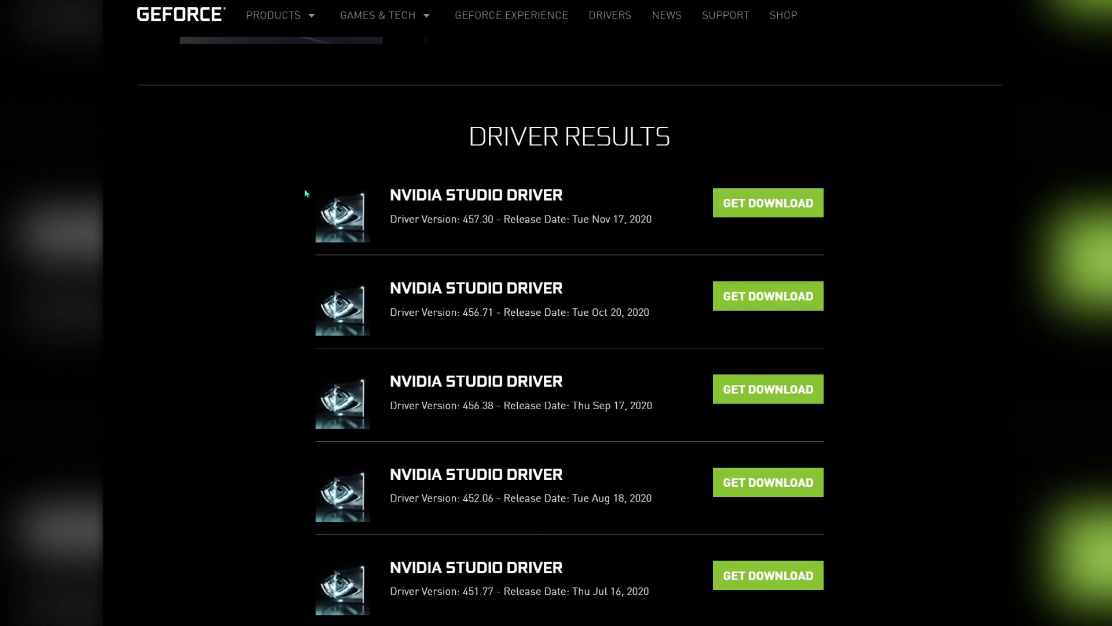